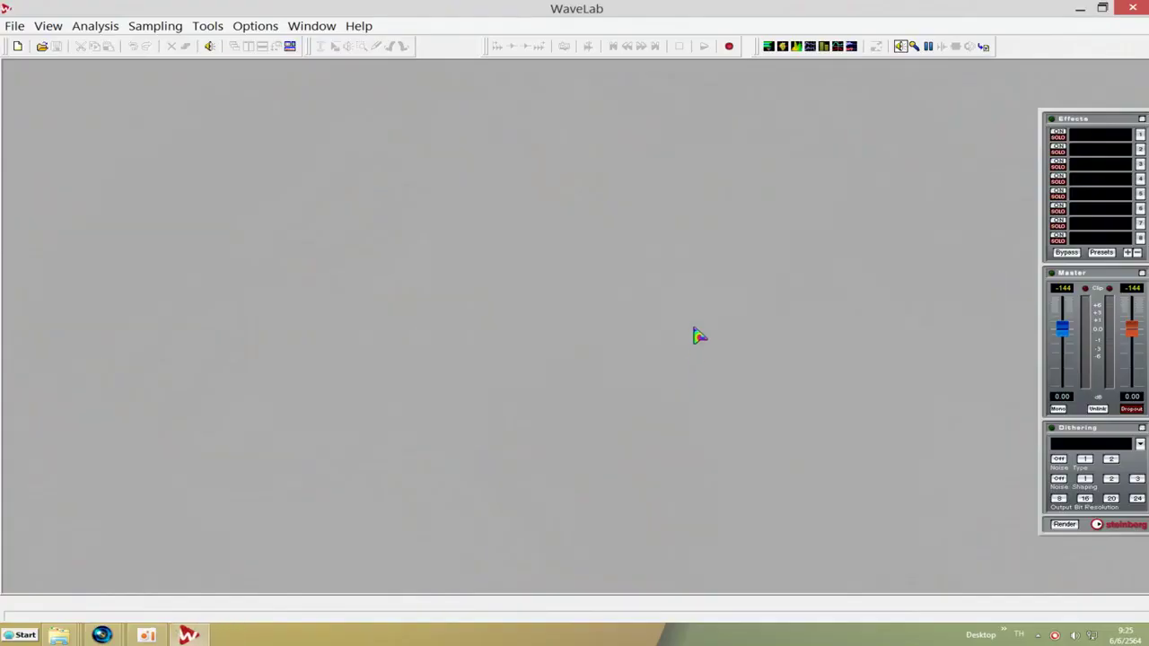
Open the wave file 03.ซาวด์ BKT-ลุงไม่รู้-03-03-64.wav and fit its whole waveform into a smaller window
{"action": "left_click", "coordinate": [15, 25]}
{"action": "mouse_move", "coordinate": [36, 64]}
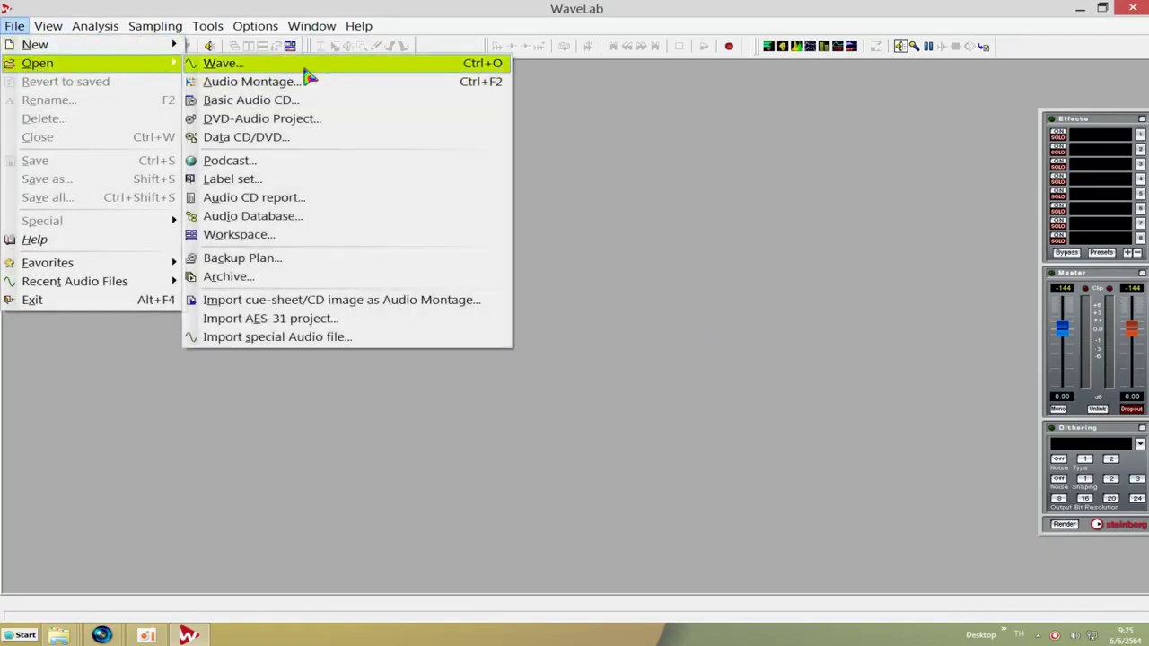
{"action": "left_click", "coordinate": [307, 69]}
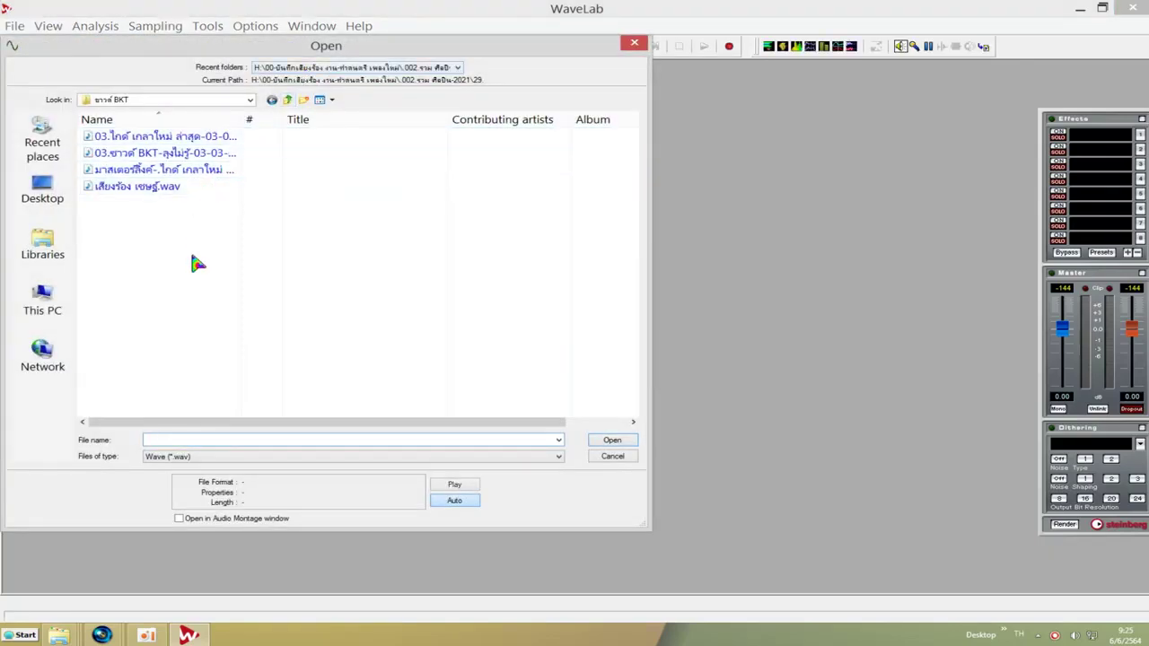
{"action": "double_click", "coordinate": [226, 154]}
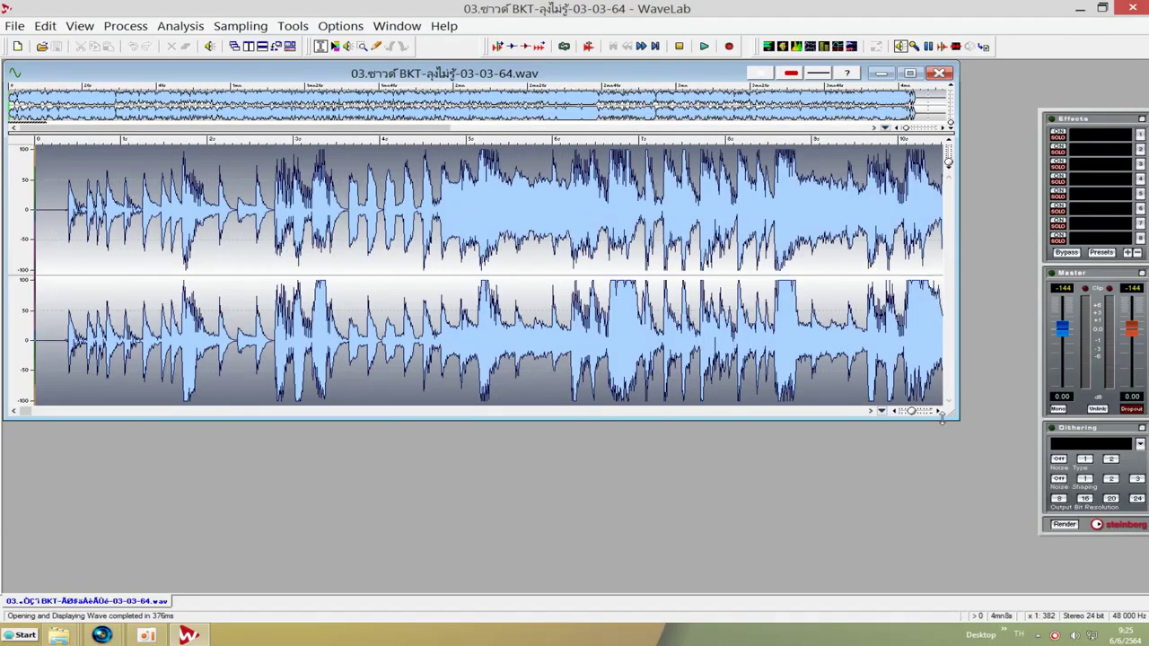
{"action": "left_click_drag", "start_coordinate": [920, 422], "coordinate": [903, 414]}
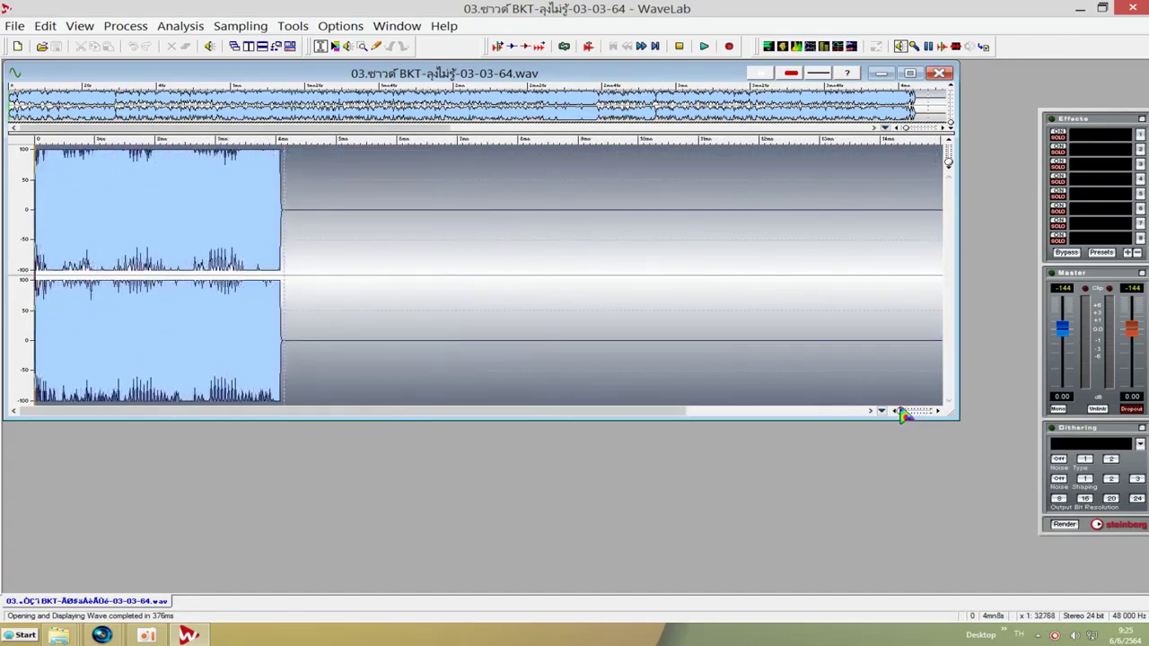
{"action": "left_click_drag", "start_coordinate": [902, 411], "coordinate": [689, 314]}
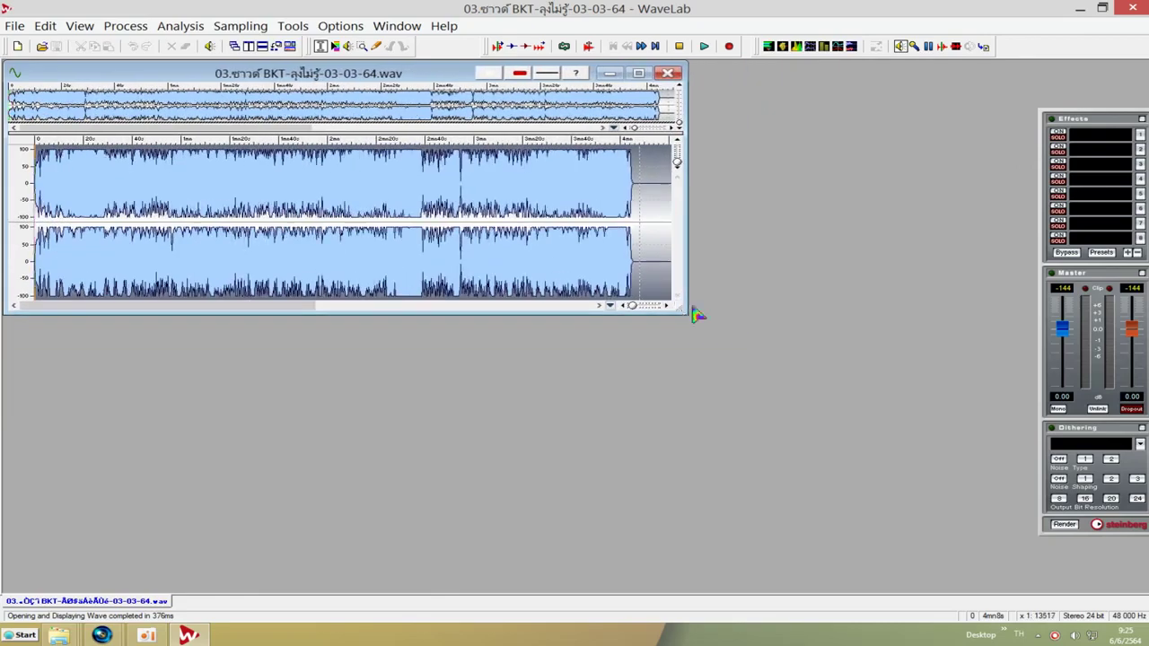
Play the track while opening the Level Meter, Spectrum Meter, bit meter and live waveform display, and stop playback
{"action": "key", "text": "space"}
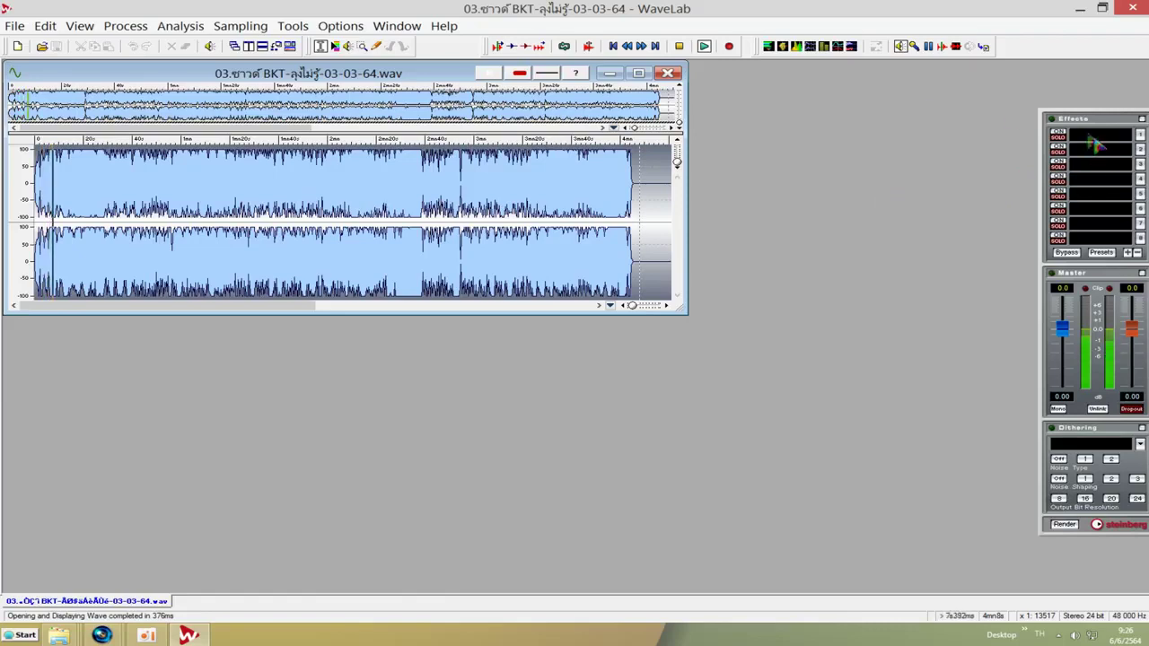
{"action": "left_click", "coordinate": [782, 49]}
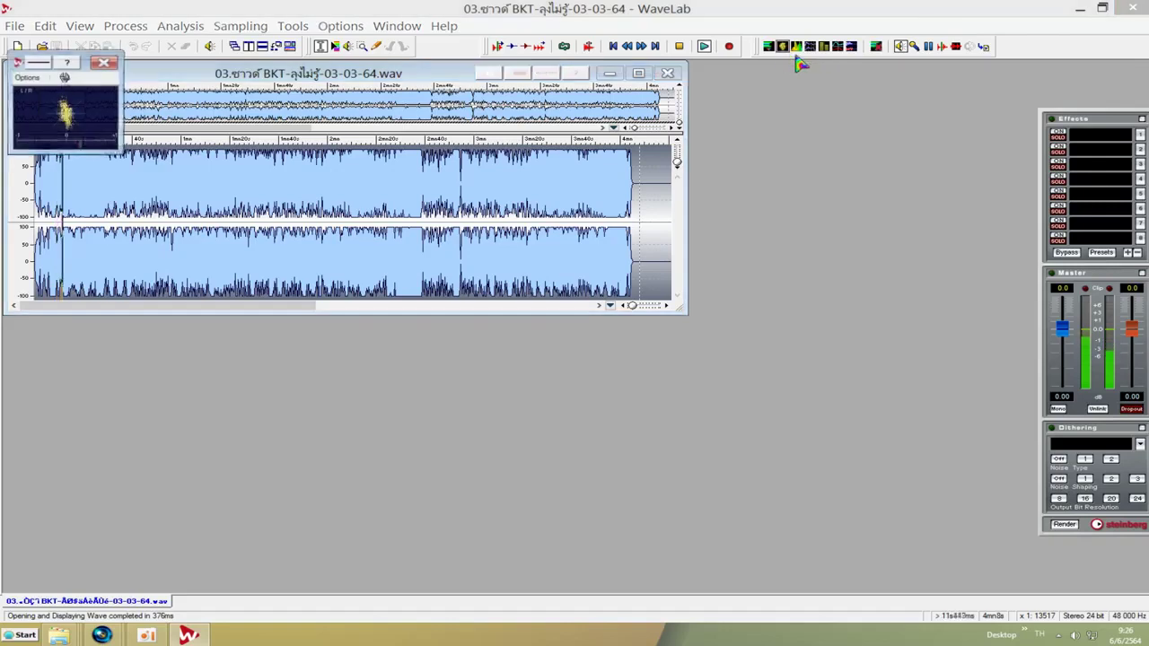
{"action": "left_click", "coordinate": [782, 49]}
{"action": "left_click", "coordinate": [796, 47]}
{"action": "left_click", "coordinate": [810, 47]}
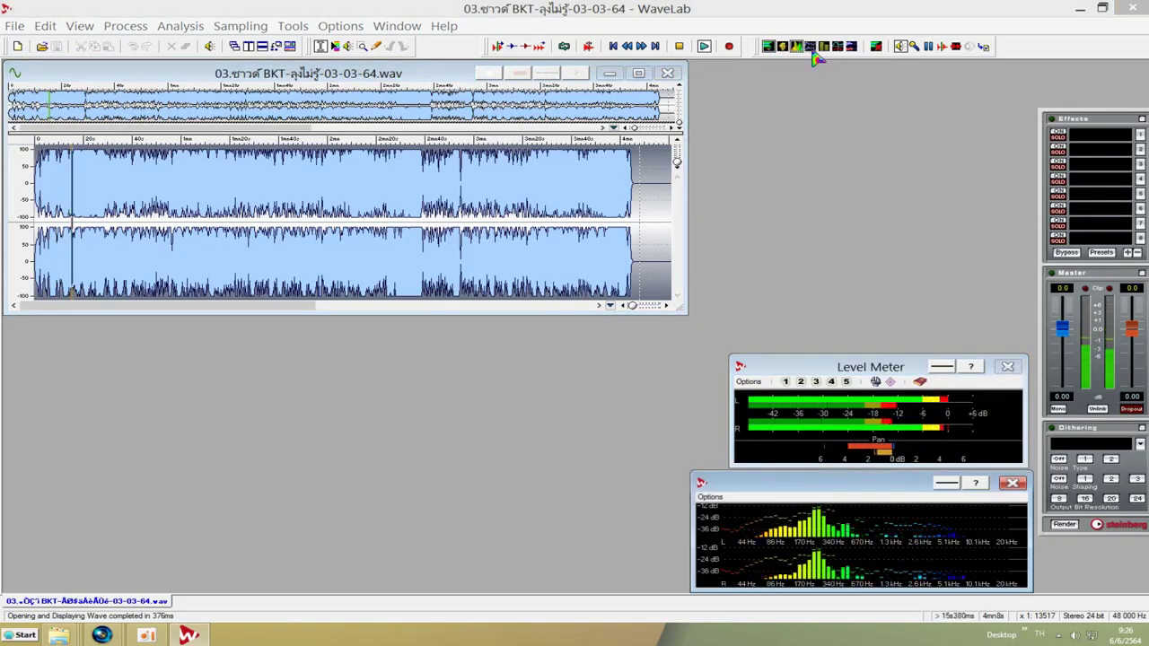
{"action": "left_click", "coordinate": [823, 48]}
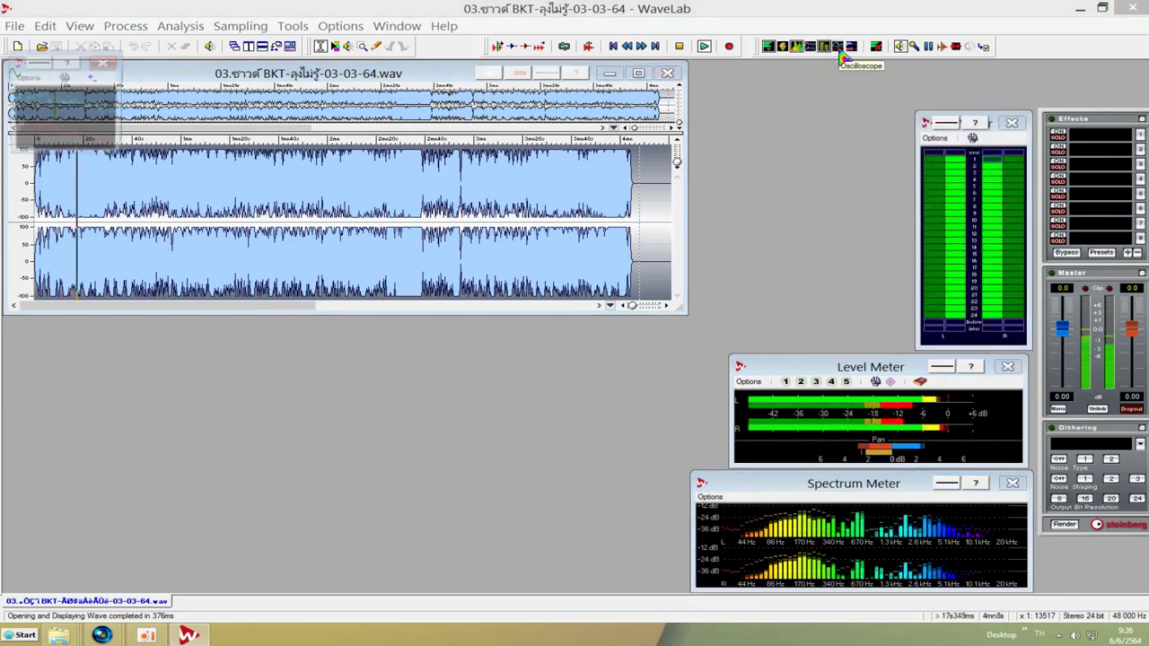
{"action": "left_click", "coordinate": [836, 47]}
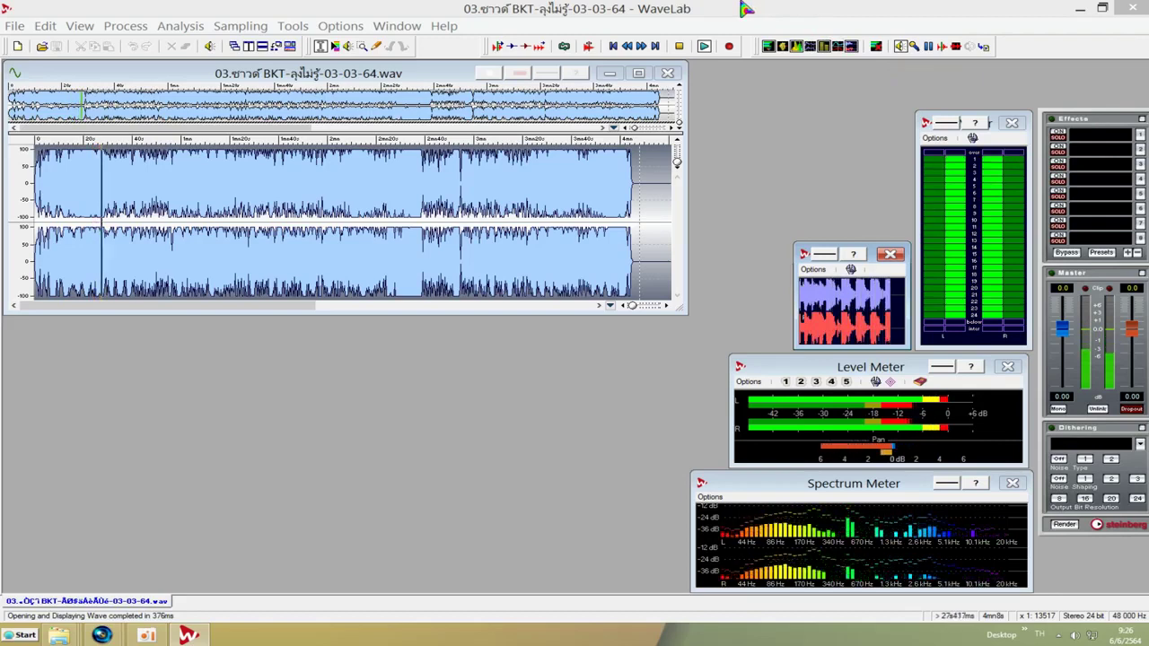
{"action": "key", "text": "space"}
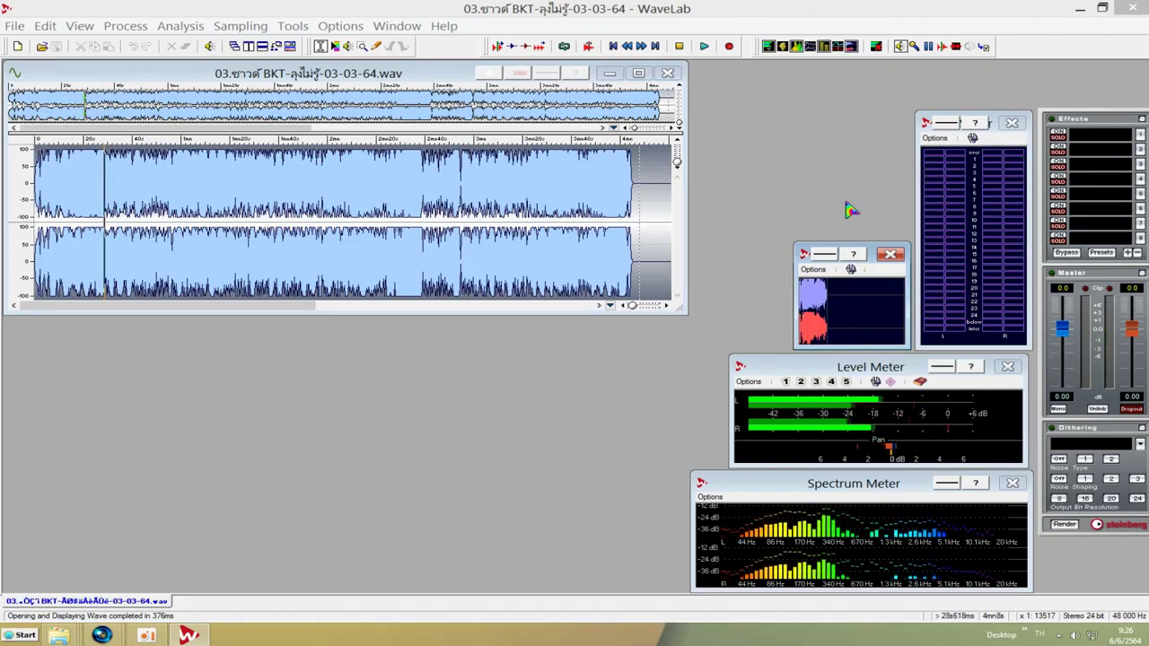
Load EQ-1 into the first effect slot, place it below the waveform and set its High gain to -5.1
{"action": "left_click", "coordinate": [1089, 143]}
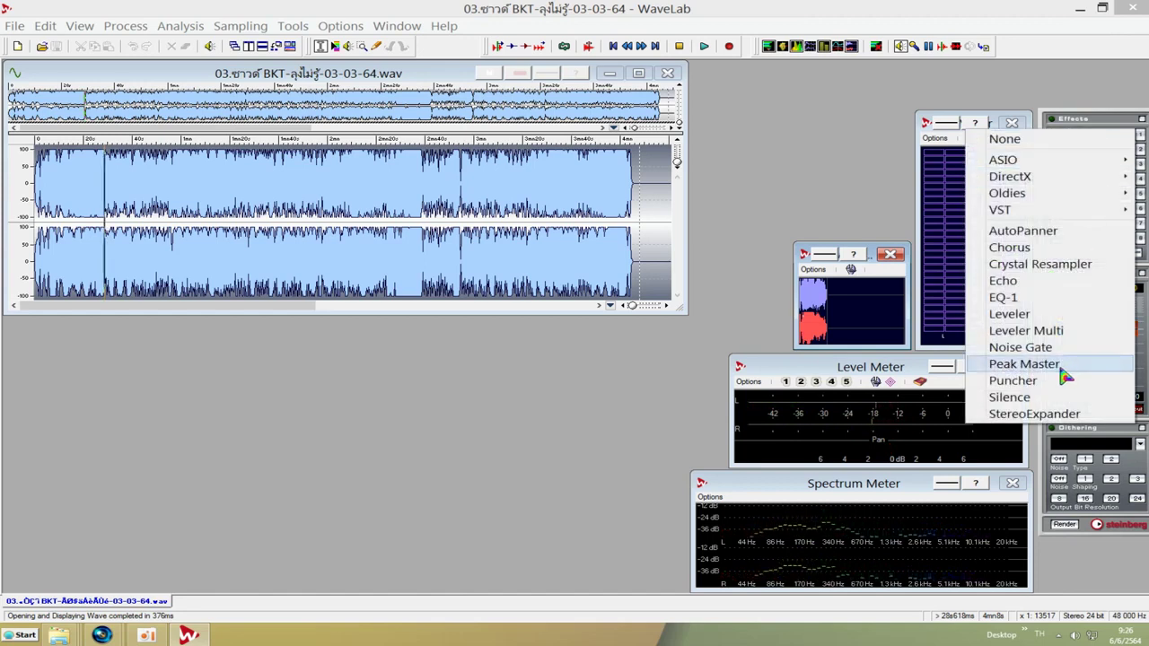
{"action": "left_click", "coordinate": [1064, 304]}
{"action": "left_click_drag", "start_coordinate": [54, 52], "coordinate": [38, 334]}
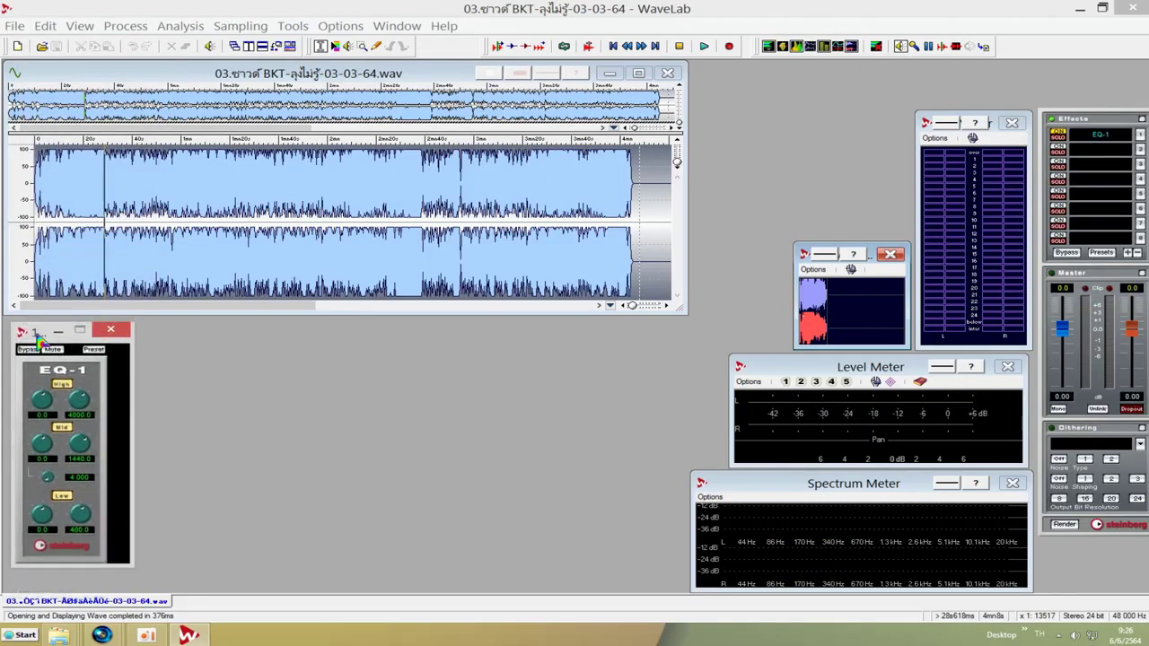
{"action": "left_click", "coordinate": [44, 417]}
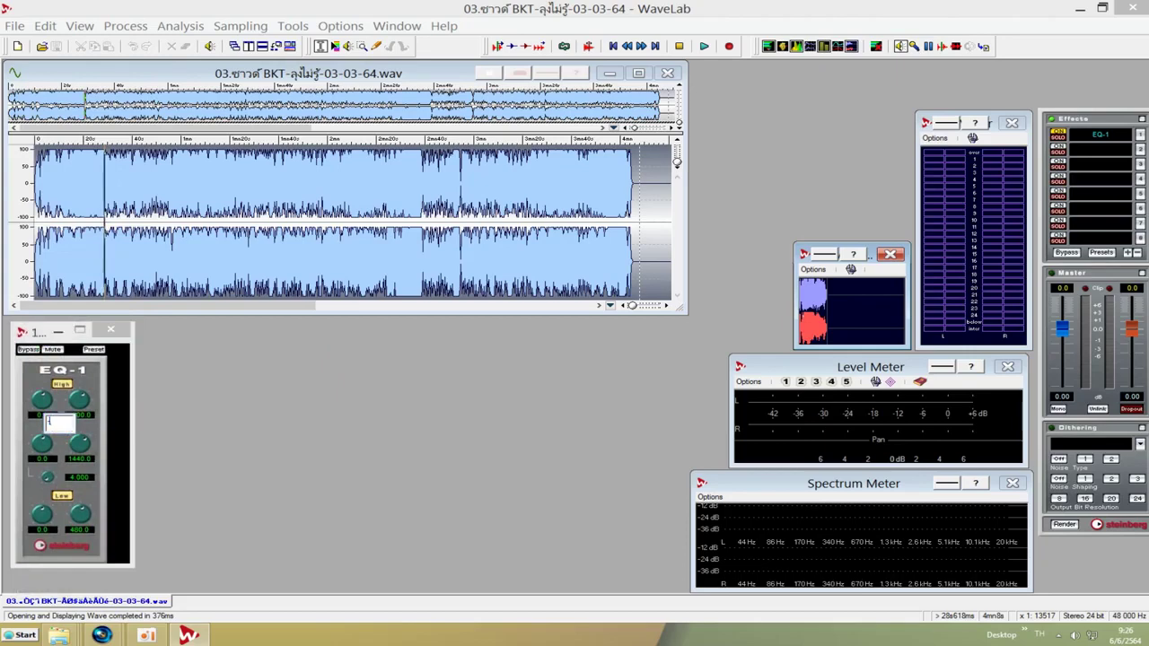
{"action": "type", "text": "-5.1"}
{"action": "key", "text": "Return"}
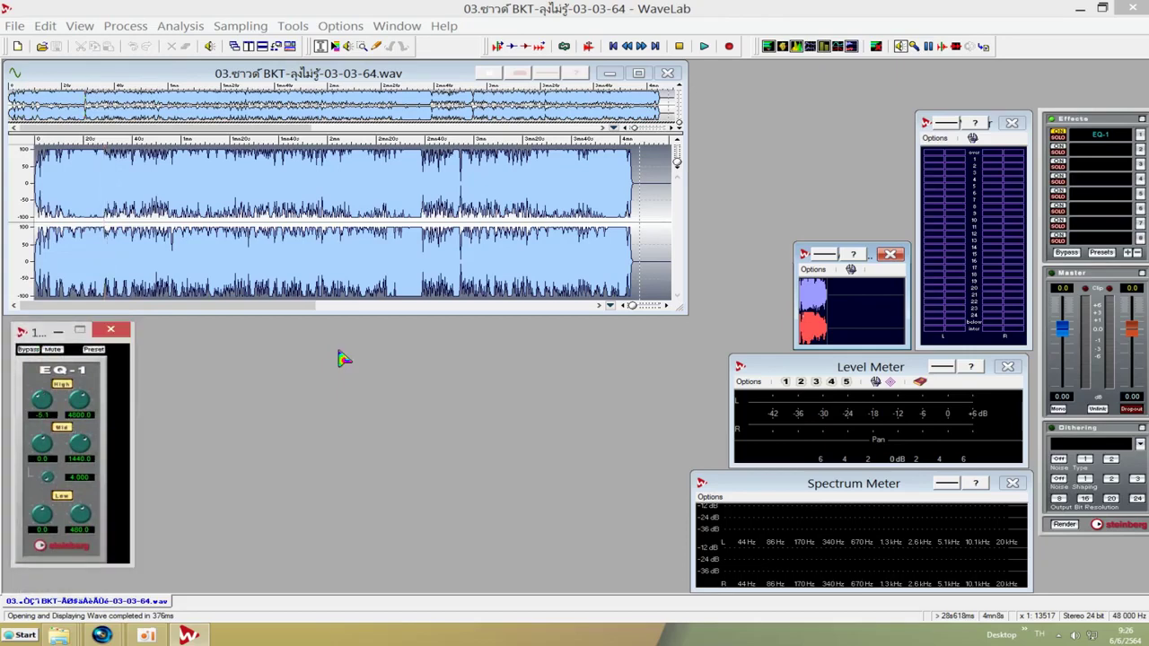
Load Noise Gate into the second effect slot, place it beside EQ-1 and set its Threshold to -80 dB
{"action": "left_click", "coordinate": [1100, 154]}
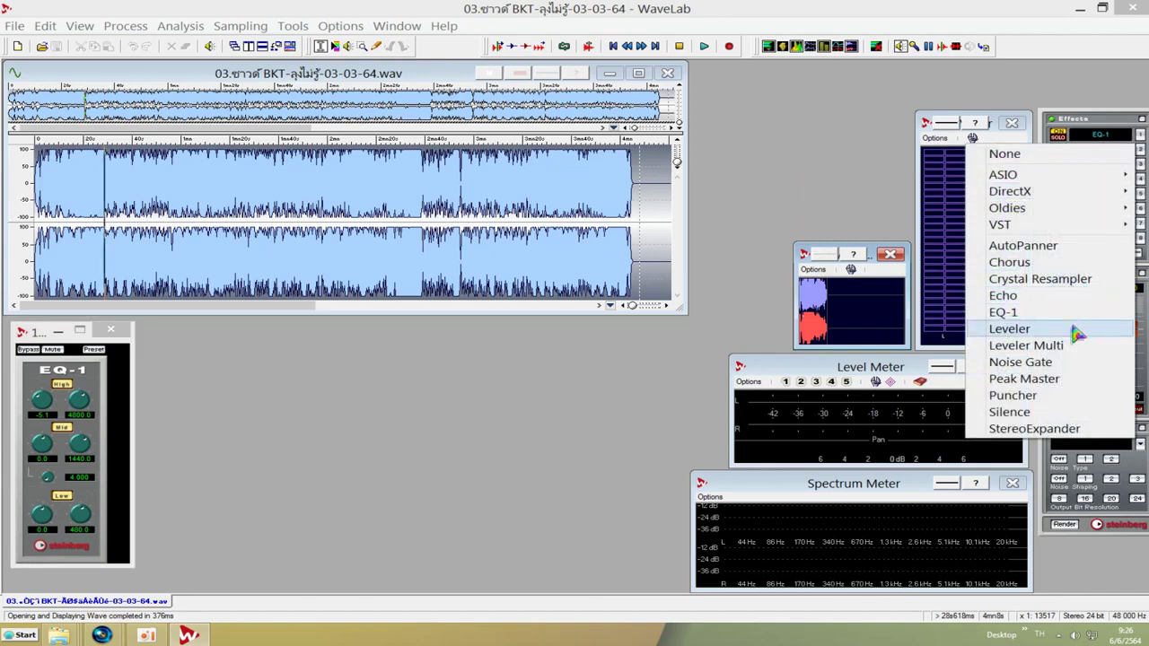
{"action": "left_click", "coordinate": [1062, 366]}
{"action": "left_click_drag", "start_coordinate": [134, 46], "coordinate": [237, 461]}
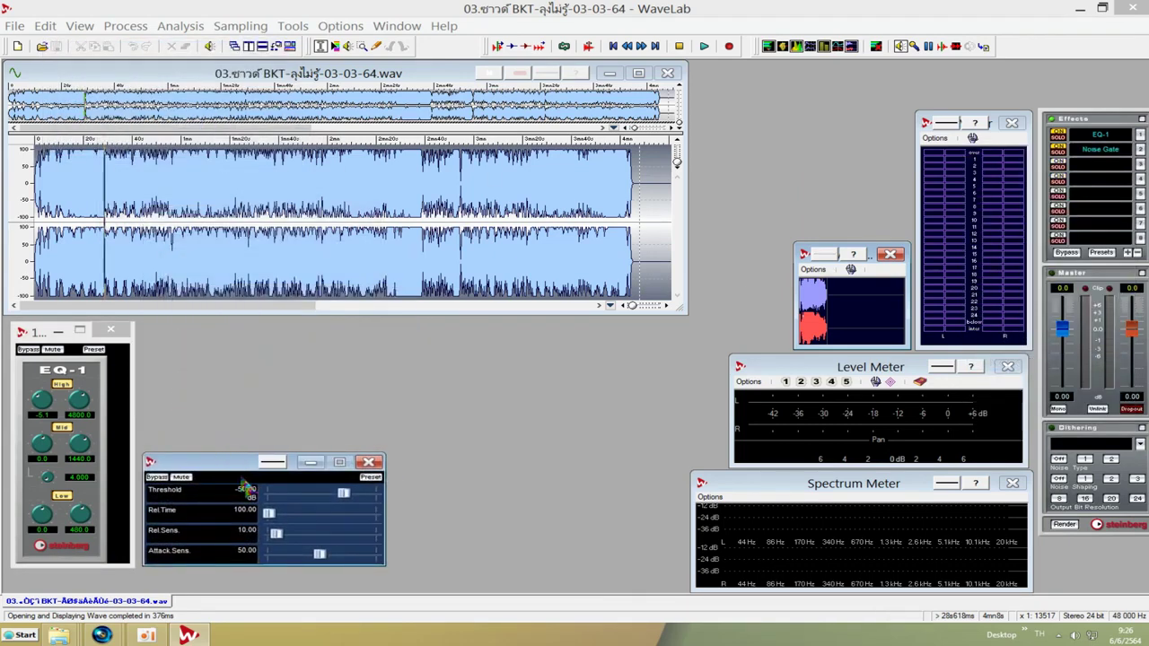
{"action": "double_click", "coordinate": [253, 500]}
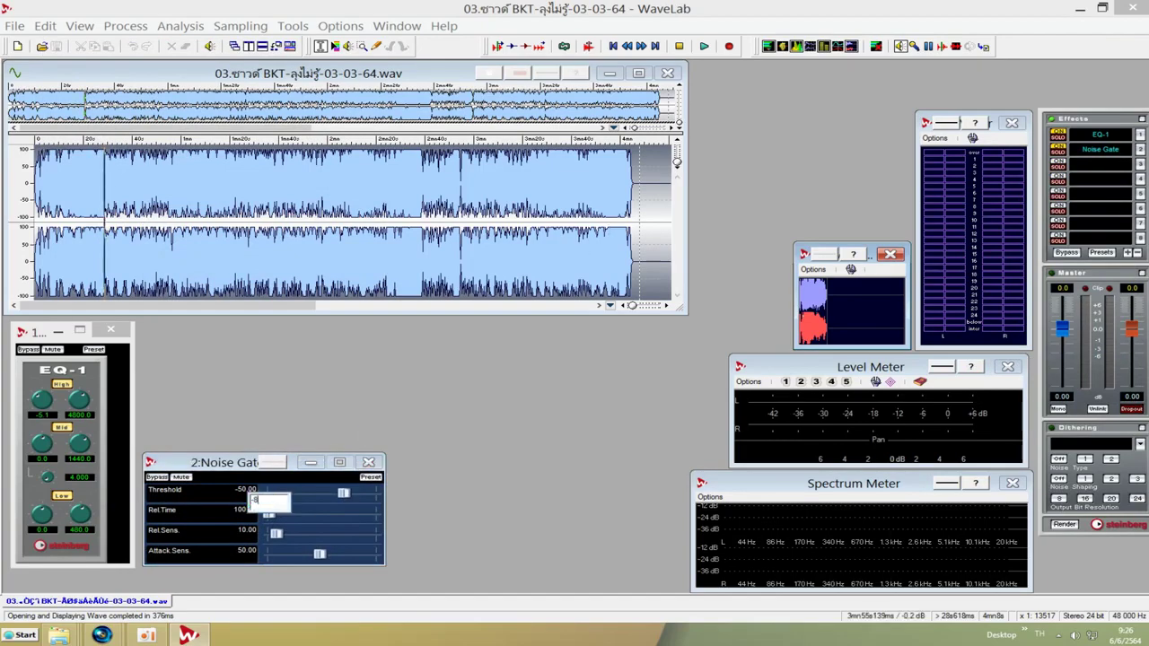
{"action": "type", "text": "-80"}
{"action": "key", "text": "Return"}
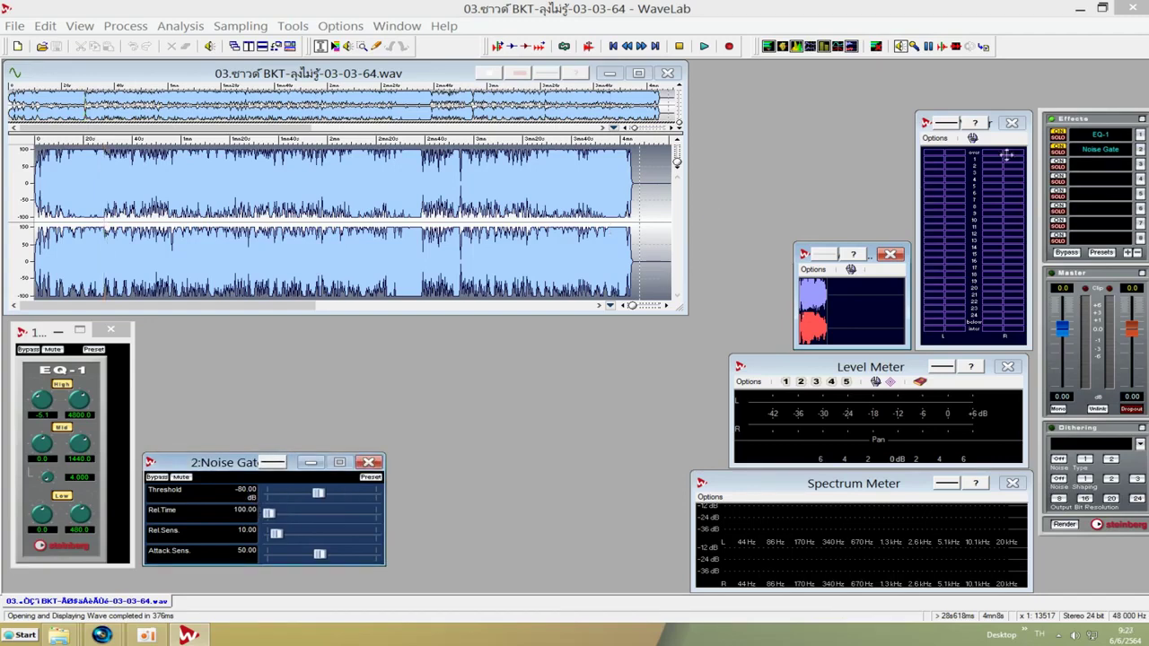
Load Peak Master into the third effect slot, place it beside the Noise Gate and set its Input Gain to 4 dB
{"action": "left_click", "coordinate": [1100, 164]}
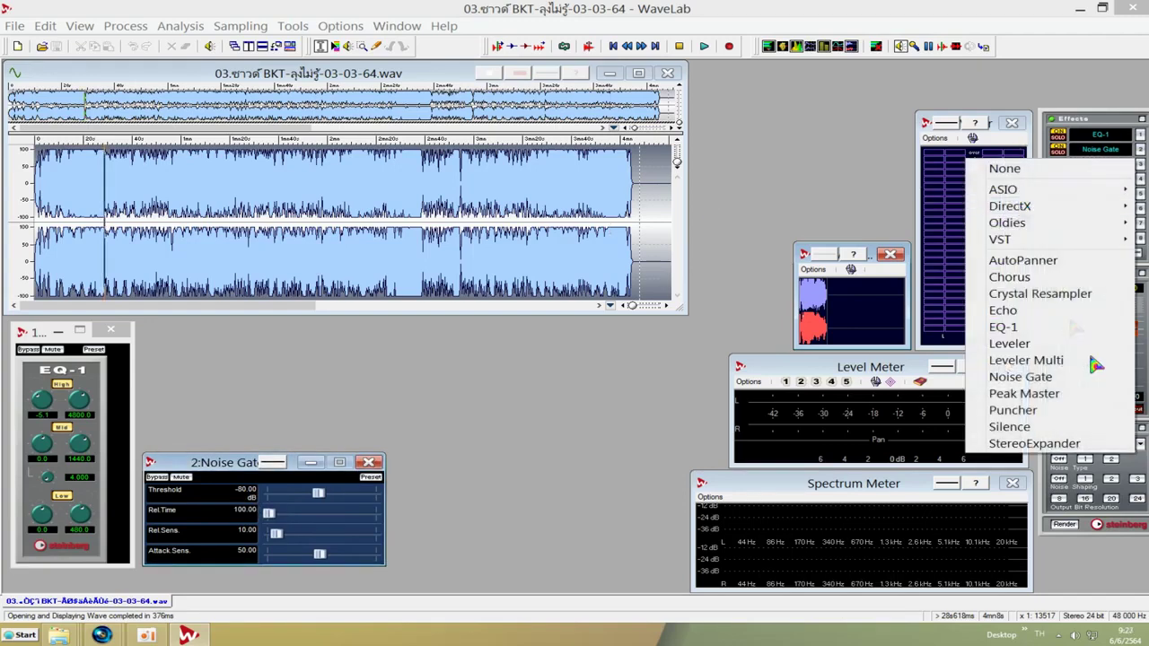
{"action": "left_click", "coordinate": [1032, 393]}
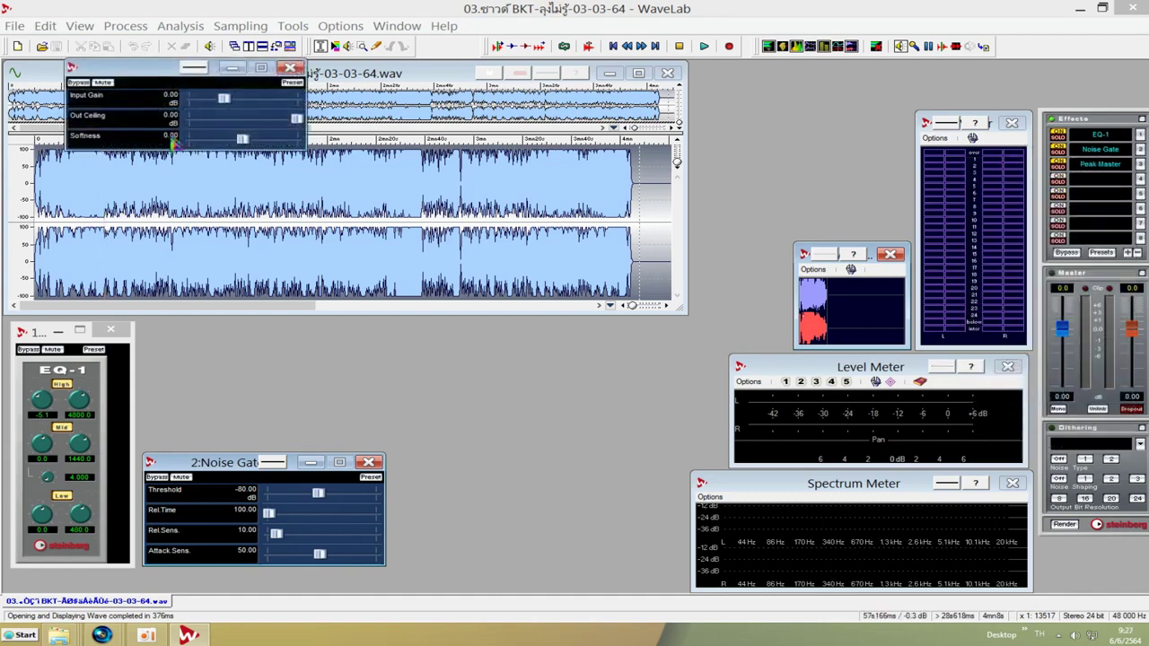
{"action": "left_click_drag", "start_coordinate": [178, 68], "coordinate": [498, 519]}
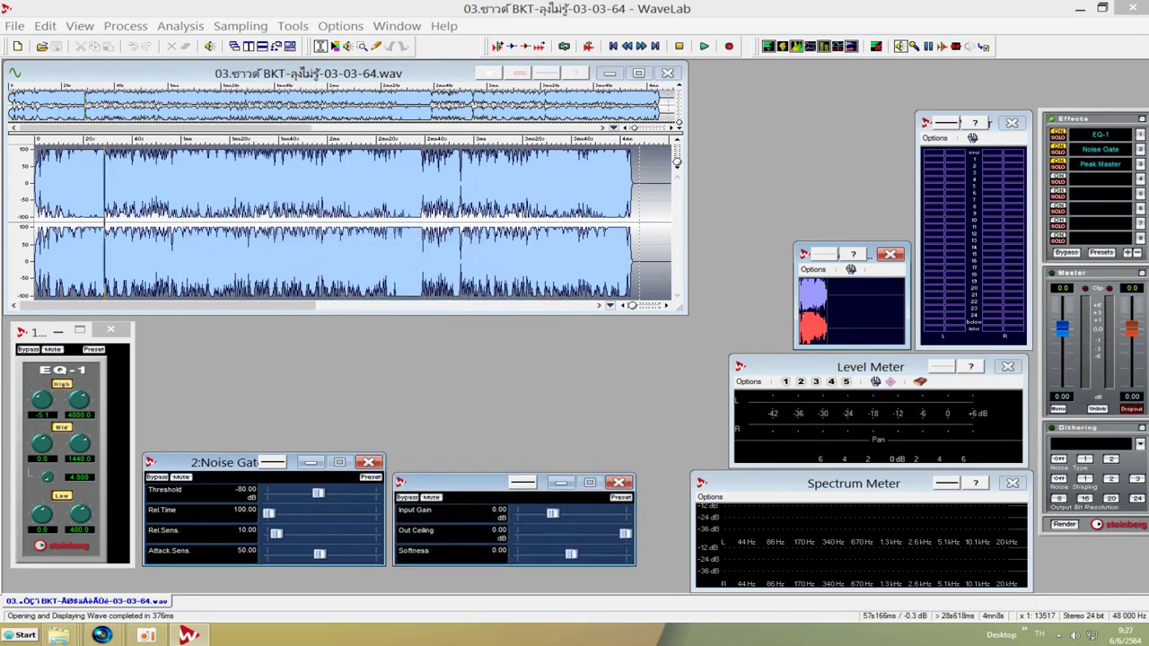
{"action": "left_click", "coordinate": [498, 521]}
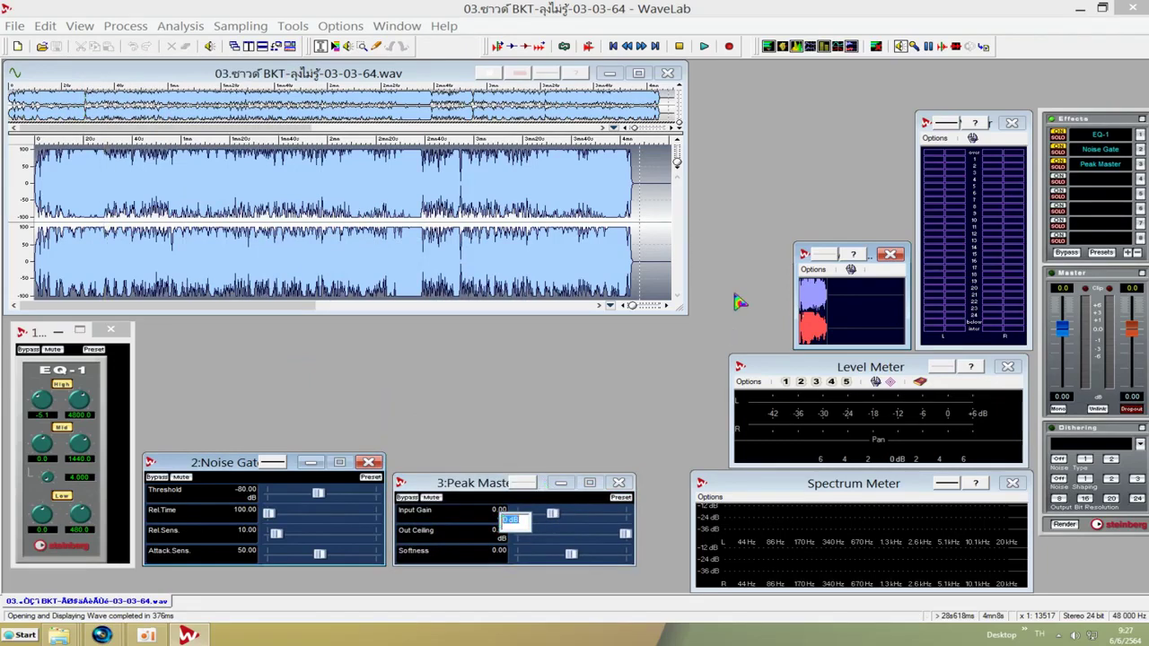
{"action": "type", "text": "4"}
{"action": "key", "text": "Return"}
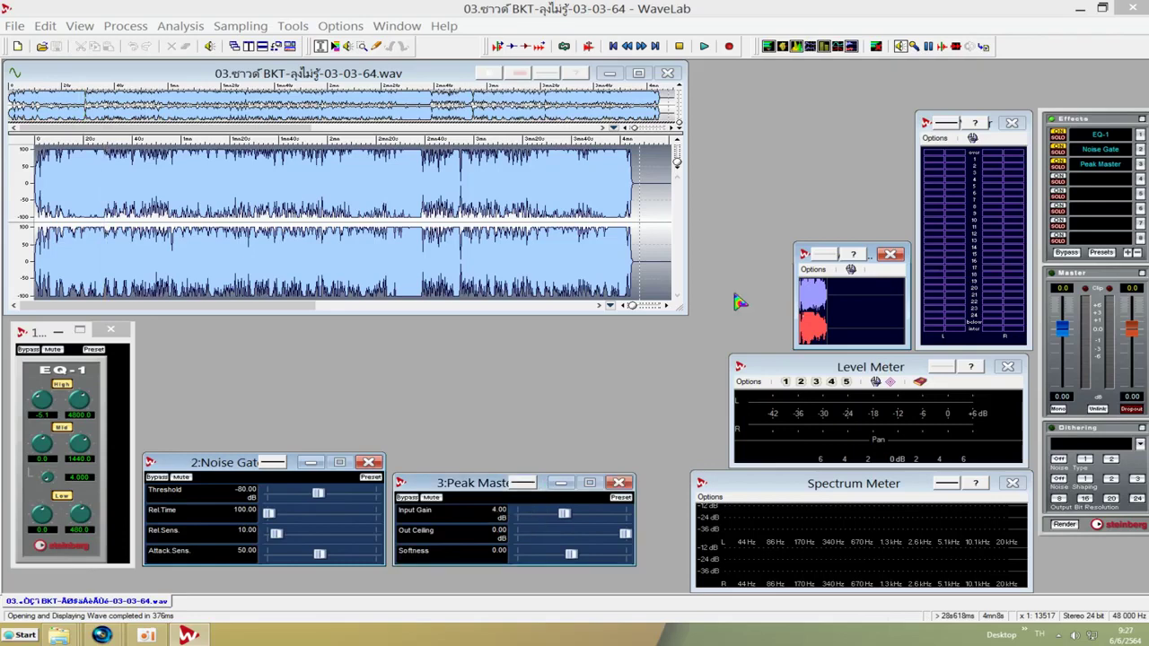
Process the track with the Dynamics tool using the Soft Noise Gate preset and close the dialog
{"action": "left_click", "coordinate": [126, 26]}
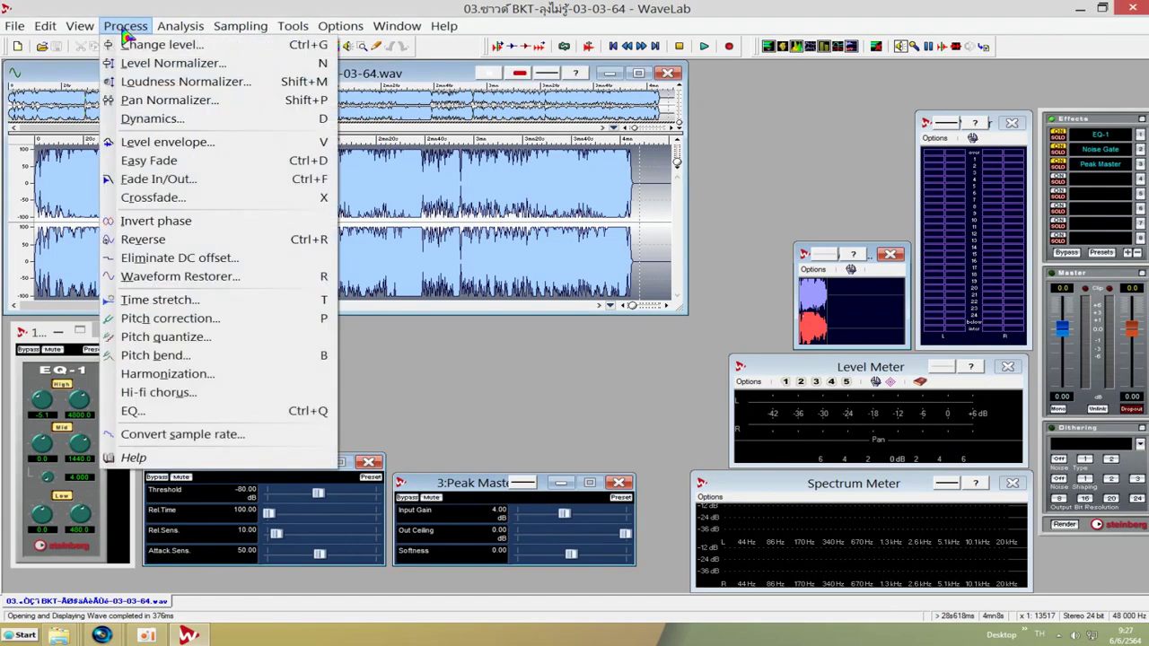
{"action": "left_click", "coordinate": [152, 120]}
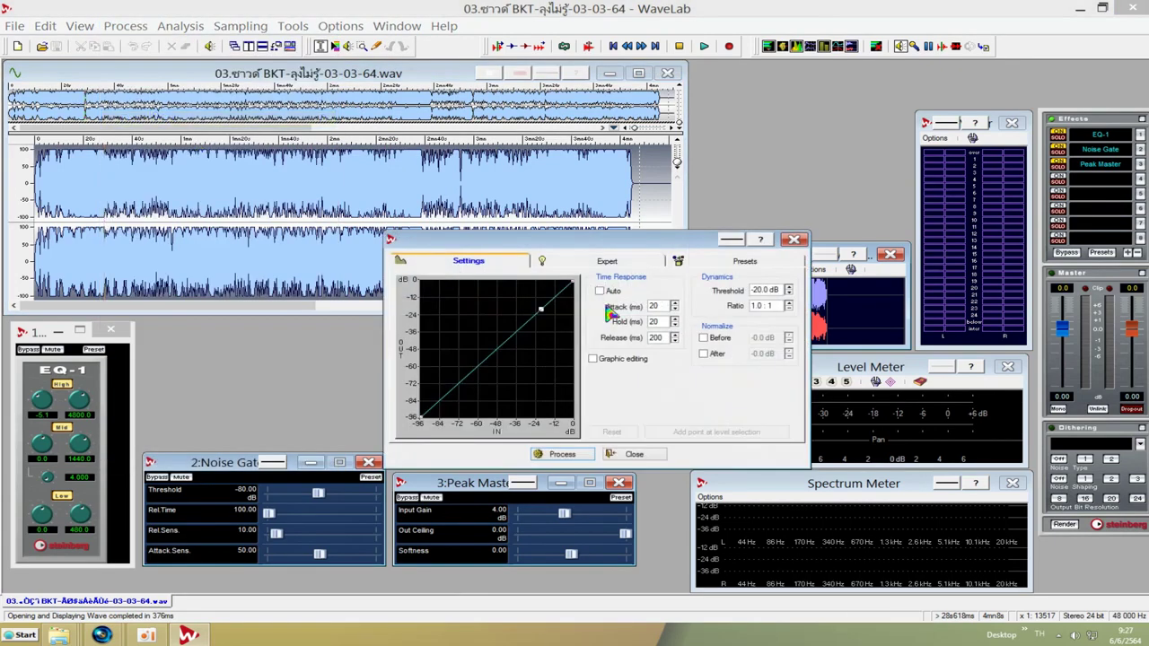
{"action": "left_click", "coordinate": [754, 258]}
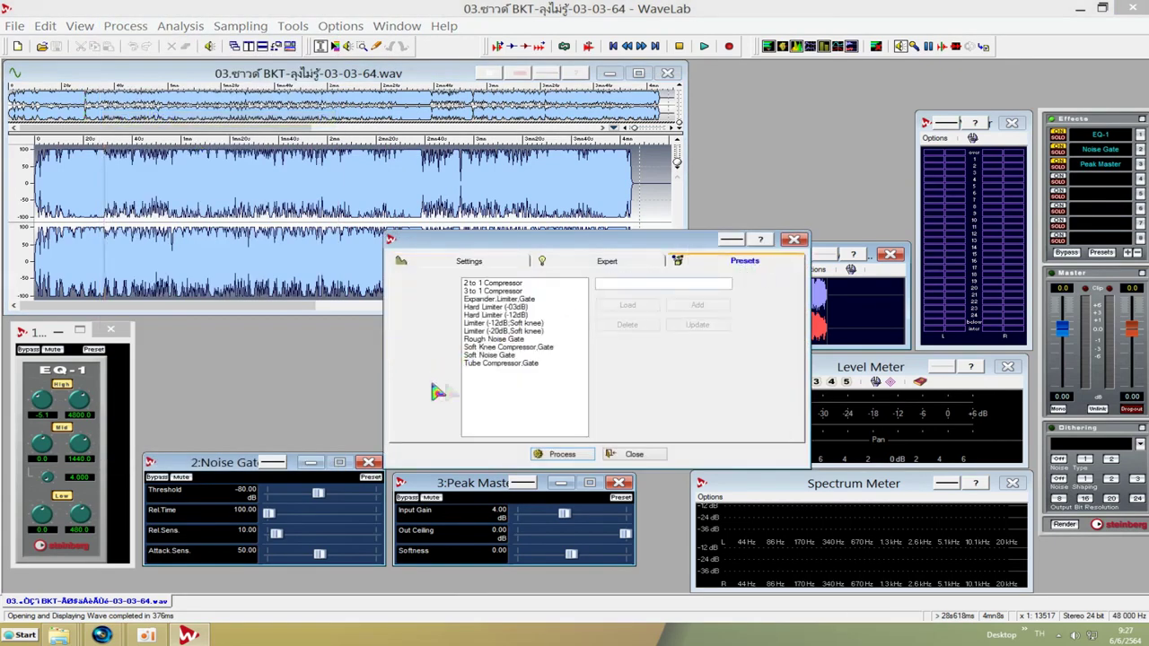
{"action": "left_click", "coordinate": [505, 357]}
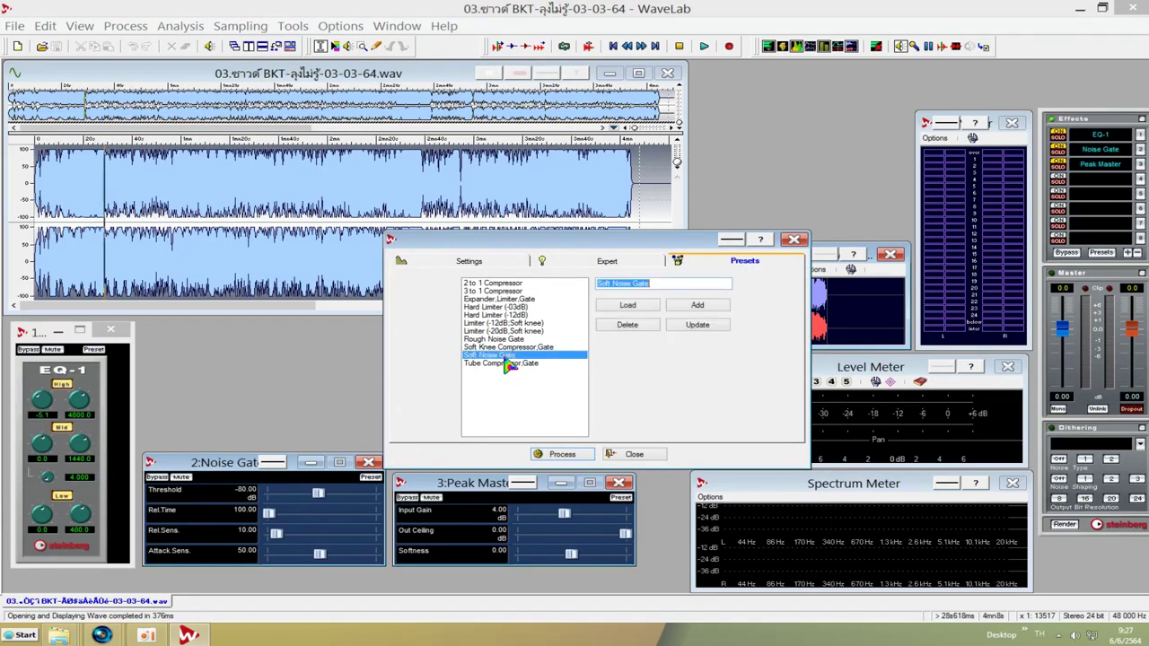
{"action": "left_click", "coordinate": [612, 306]}
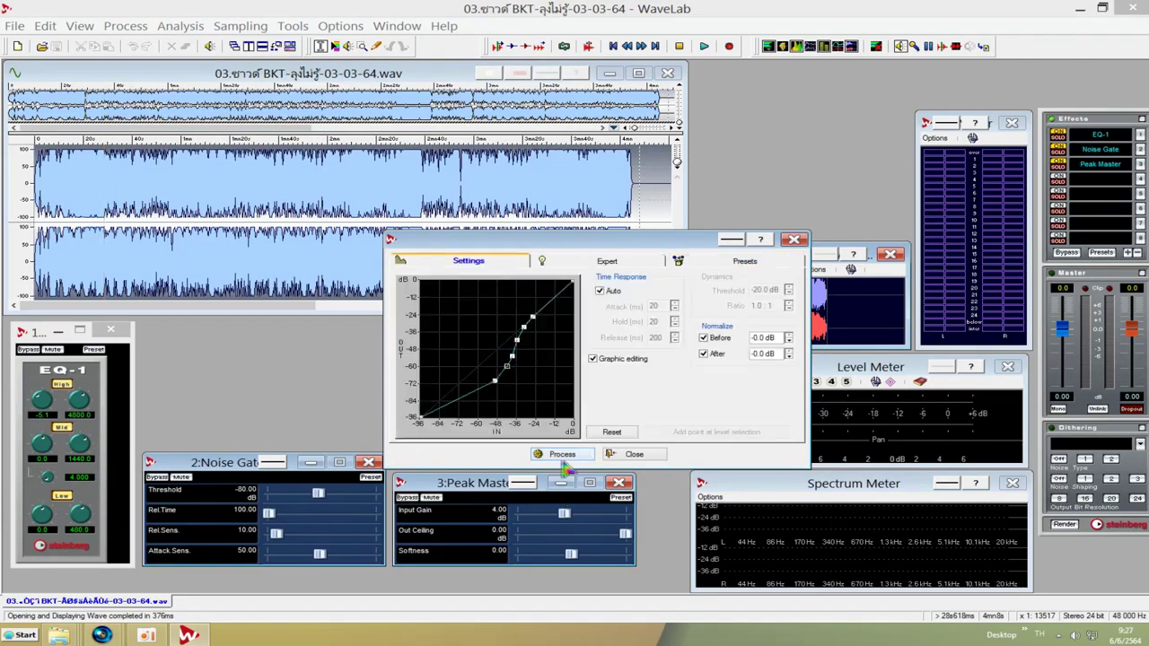
{"action": "left_click_drag", "start_coordinate": [583, 239], "coordinate": [651, 234]}
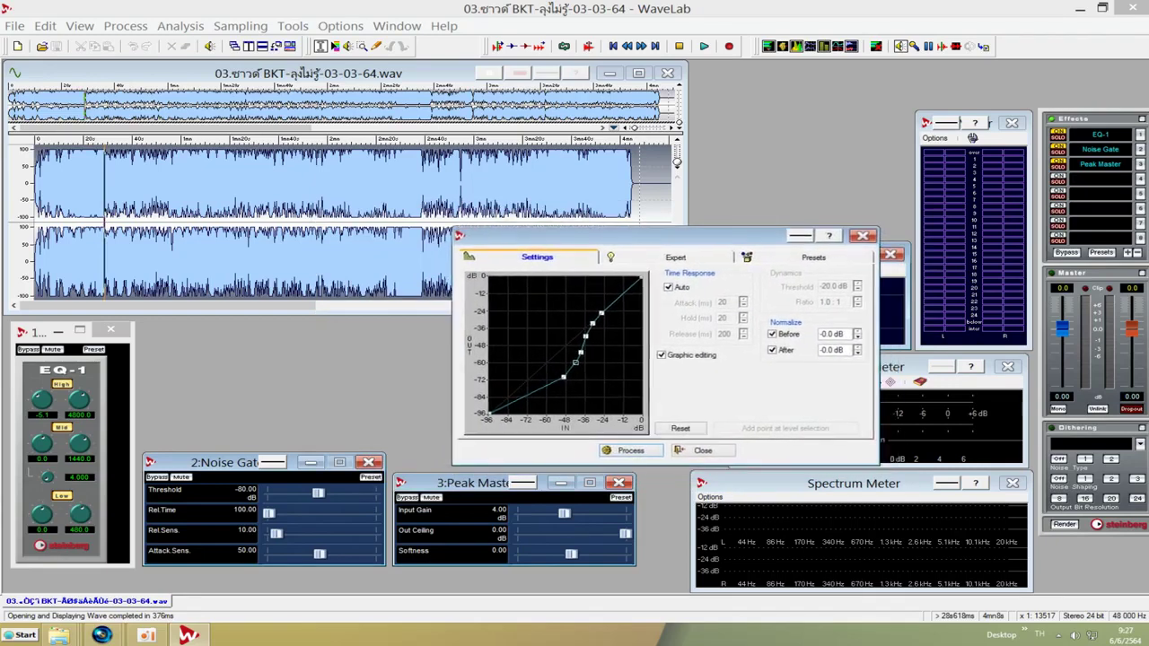
{"action": "left_click", "coordinate": [633, 452]}
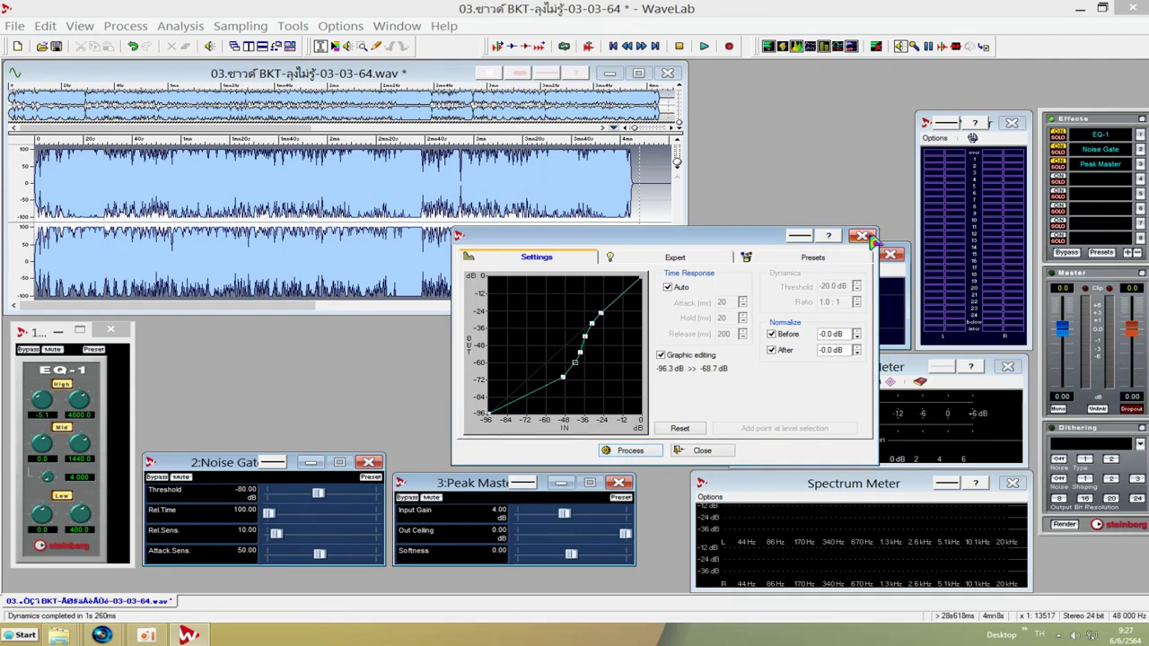
{"action": "left_click", "coordinate": [863, 237]}
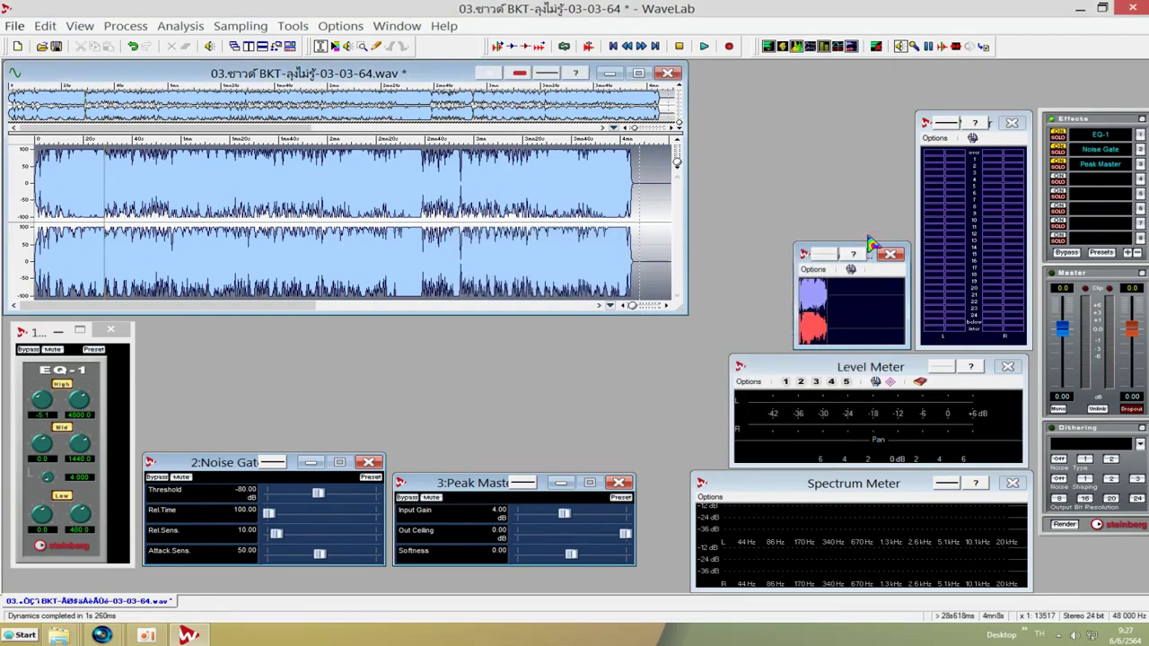
Render the whole file through the master effects, processing it in place
{"action": "left_click", "coordinate": [1065, 527]}
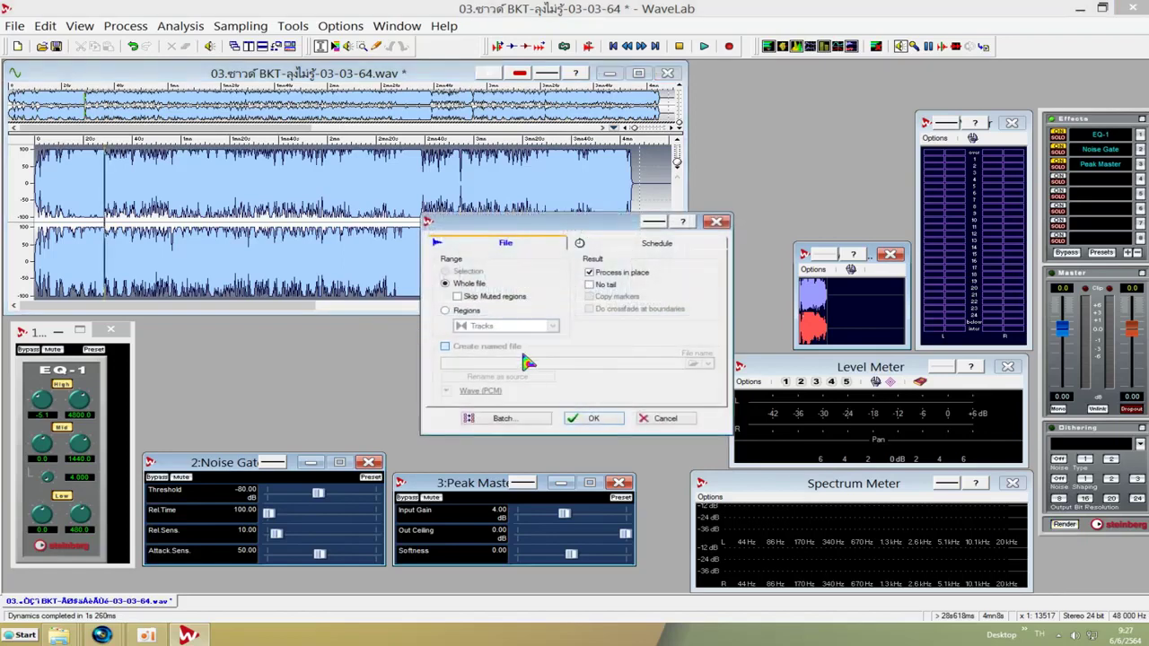
{"action": "left_click", "coordinate": [594, 419]}
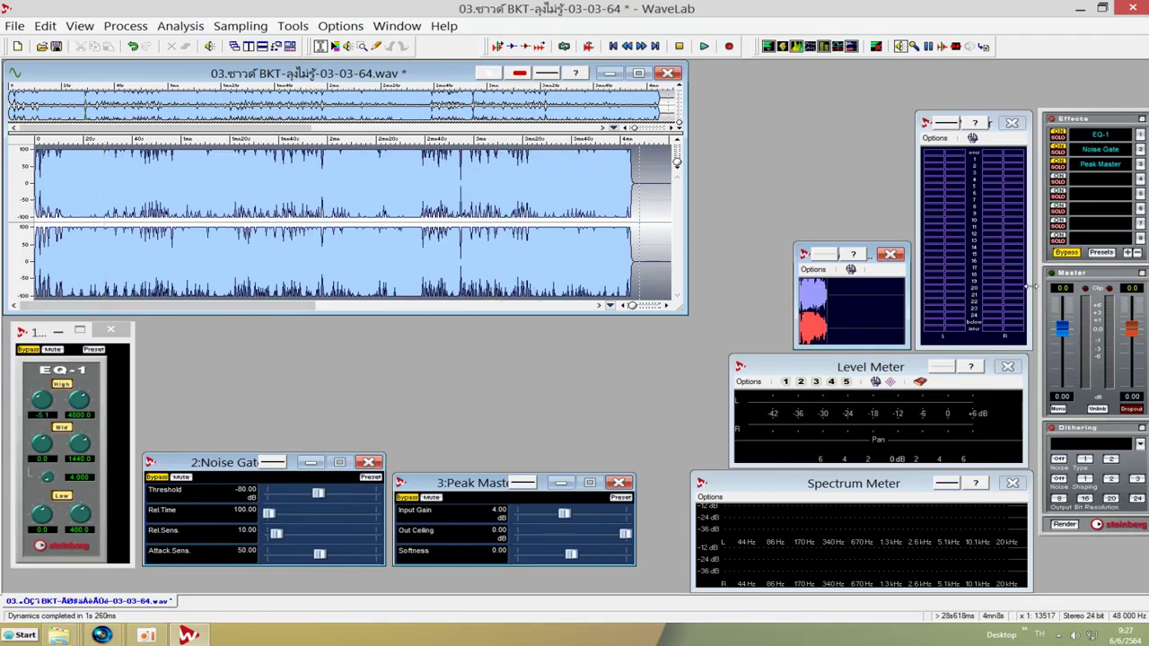
Load UV22 HR as the dithering plug-in and render the whole file through the master section, processing it in place
{"action": "left_click", "coordinate": [1085, 446]}
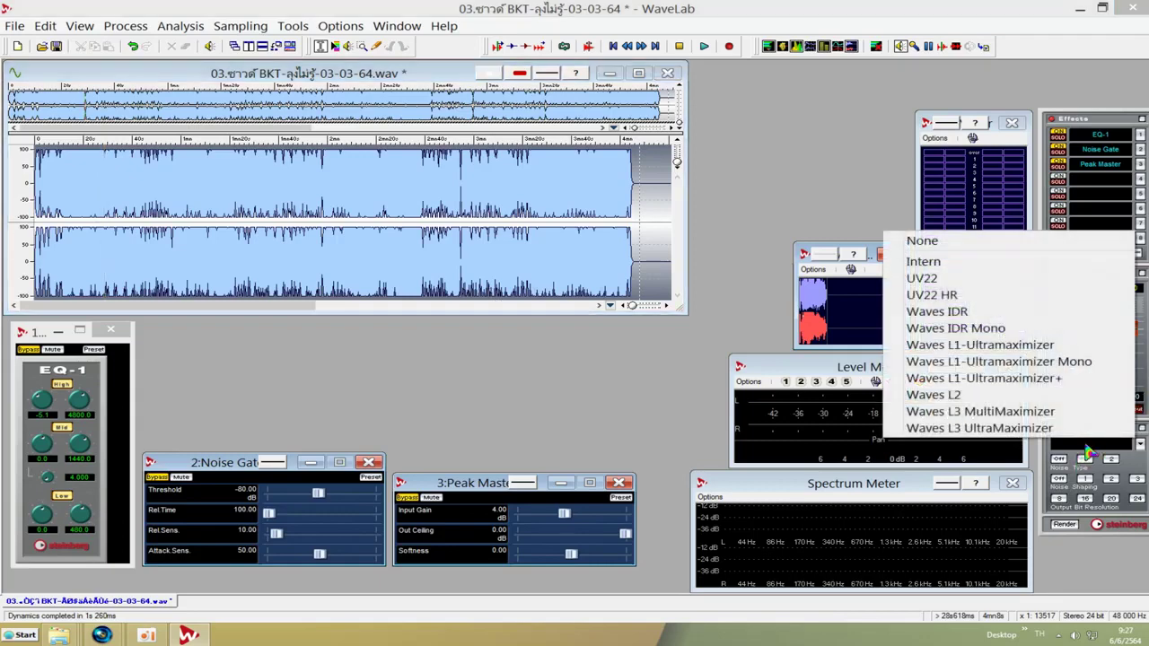
{"action": "left_click", "coordinate": [955, 300]}
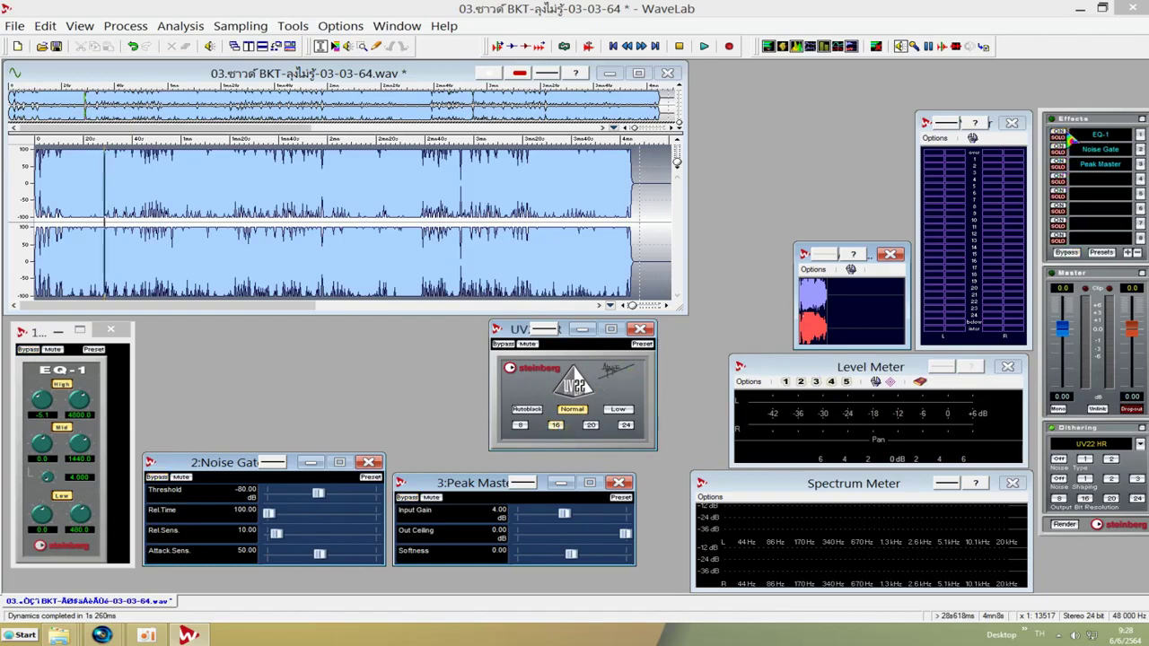
{"action": "left_click", "coordinate": [1065, 527]}
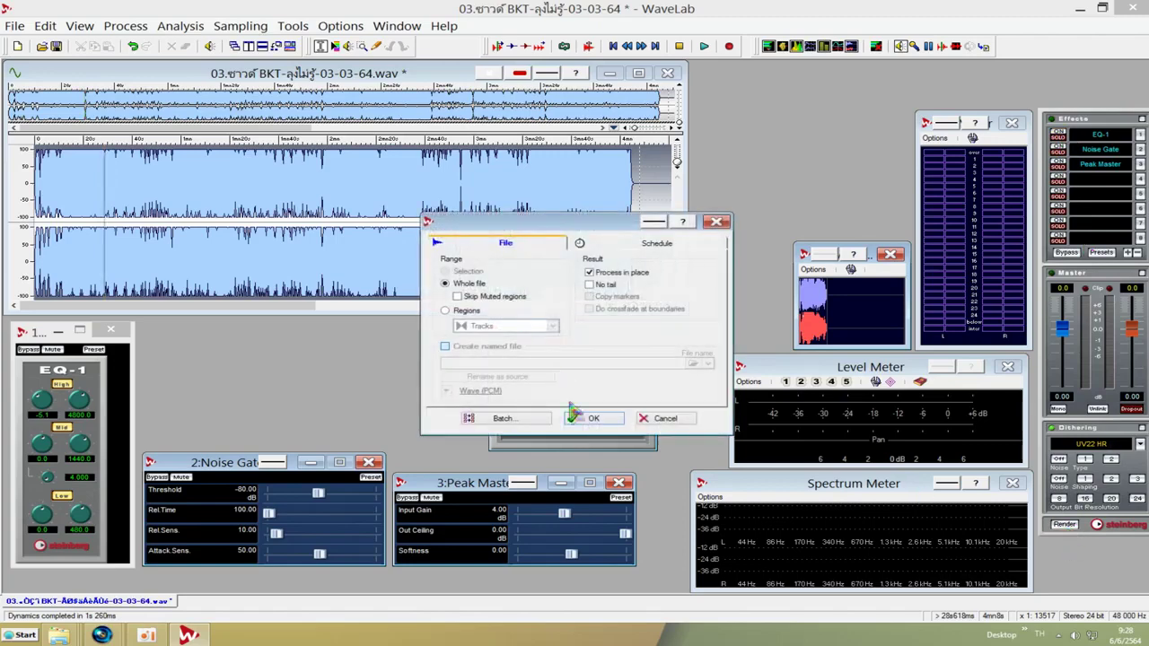
{"action": "left_click", "coordinate": [595, 419]}
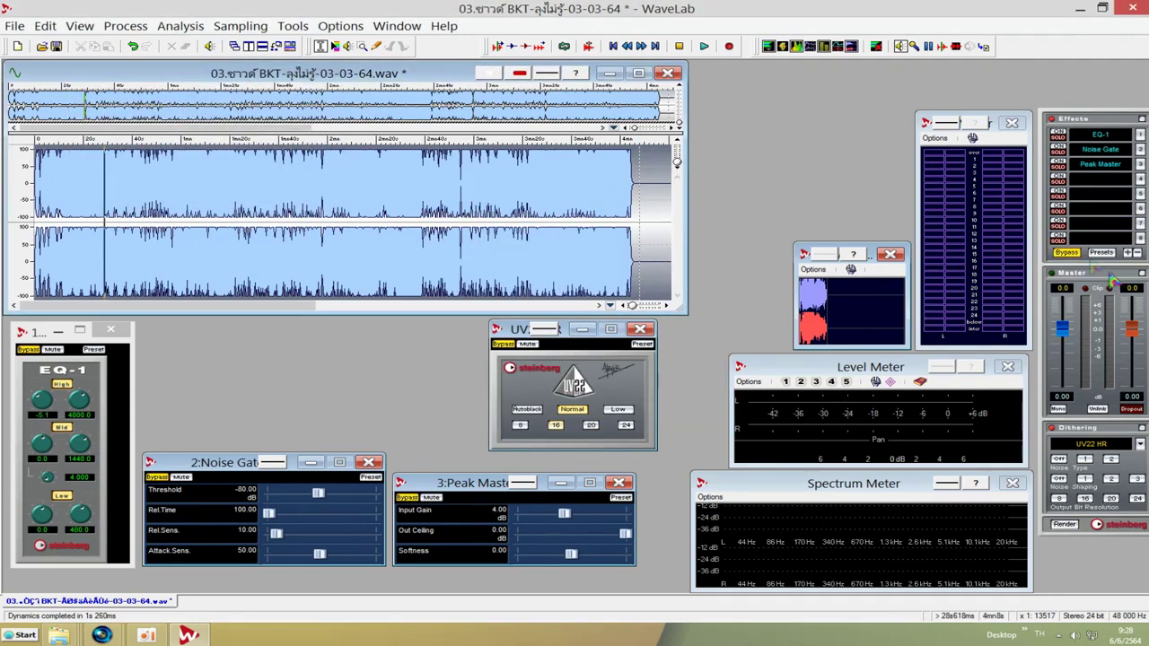
Play the rendered track with the master effects bypassed, then stop playback and switch the effects bypass off
{"action": "key", "text": "space"}
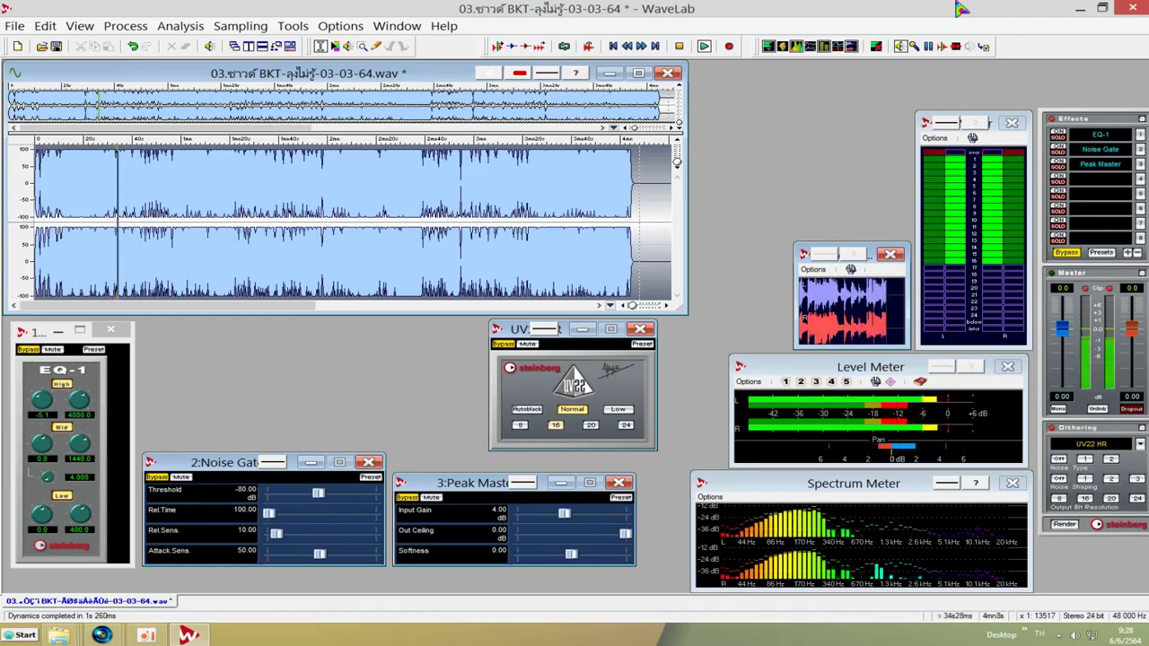
{"action": "left_click", "coordinate": [1065, 253]}
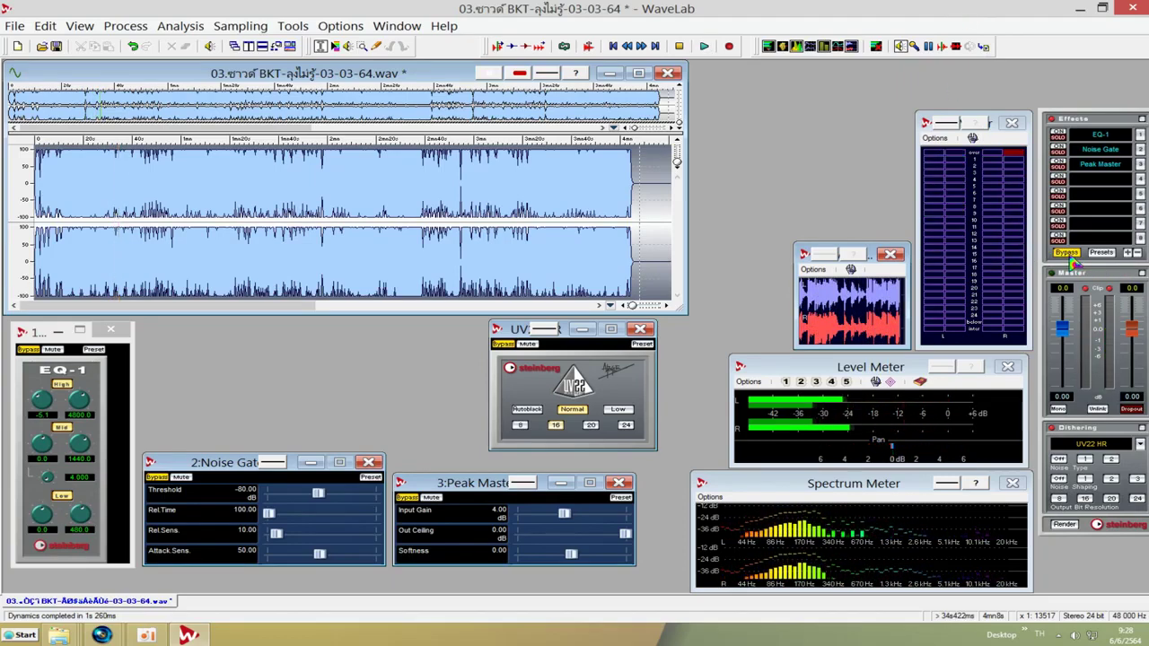
{"action": "key", "text": "space"}
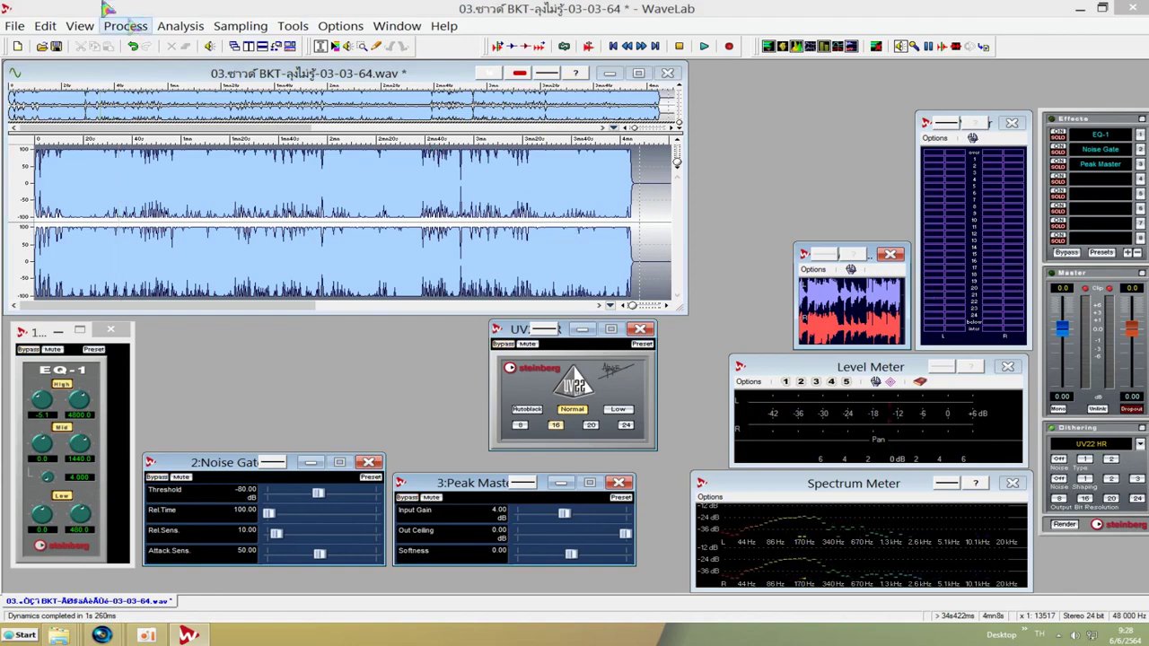
Save the track over มาสเตอร์ลิ้งค์-.ไกด์ เกลาใหม่ ล่าสุด-03-03-64.wav as 48 000 Hz / 24 bit Wave, backing up the existing file, and close the program
{"action": "left_click", "coordinate": [14, 25]}
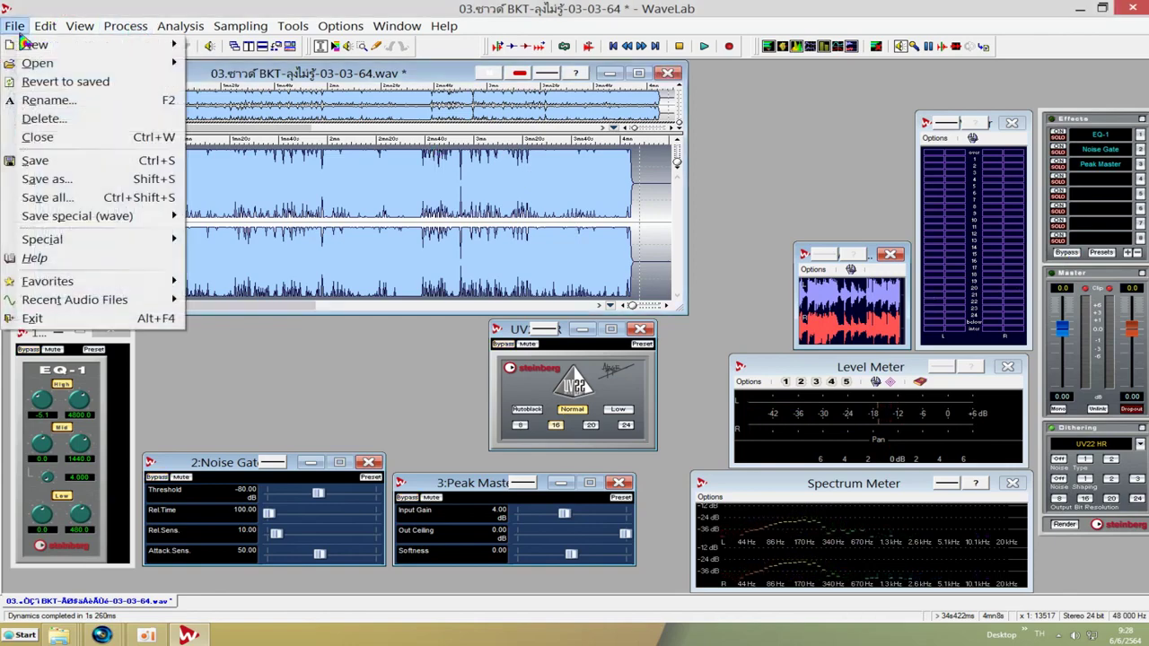
{"action": "mouse_move", "coordinate": [30, 68]}
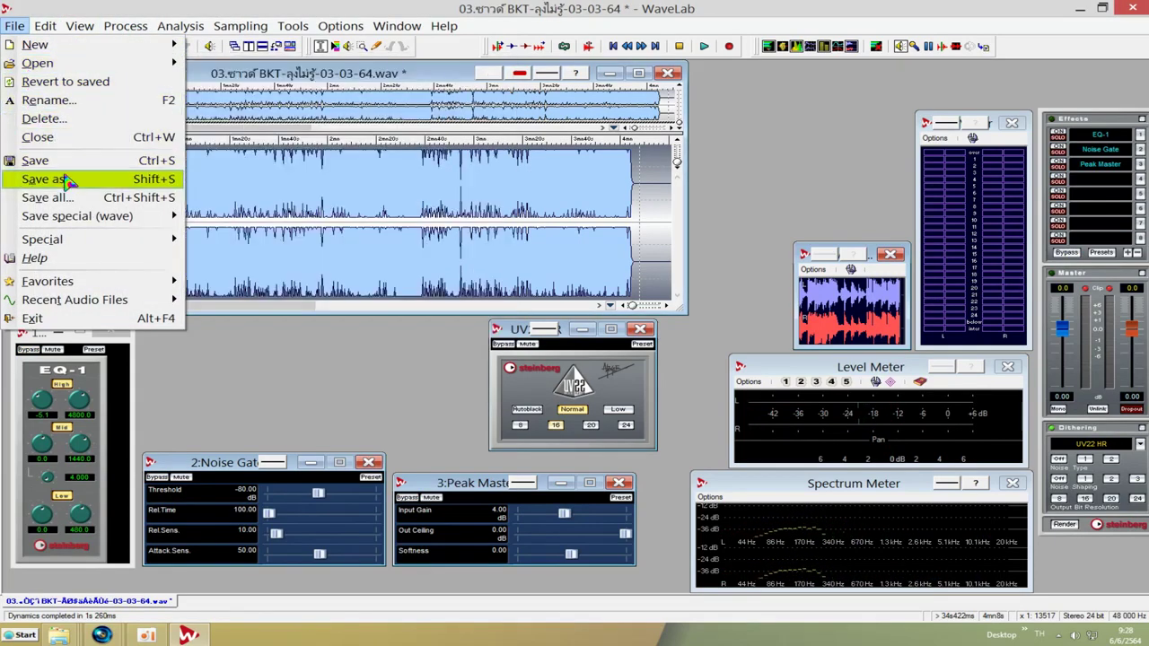
{"action": "left_click", "coordinate": [45, 179]}
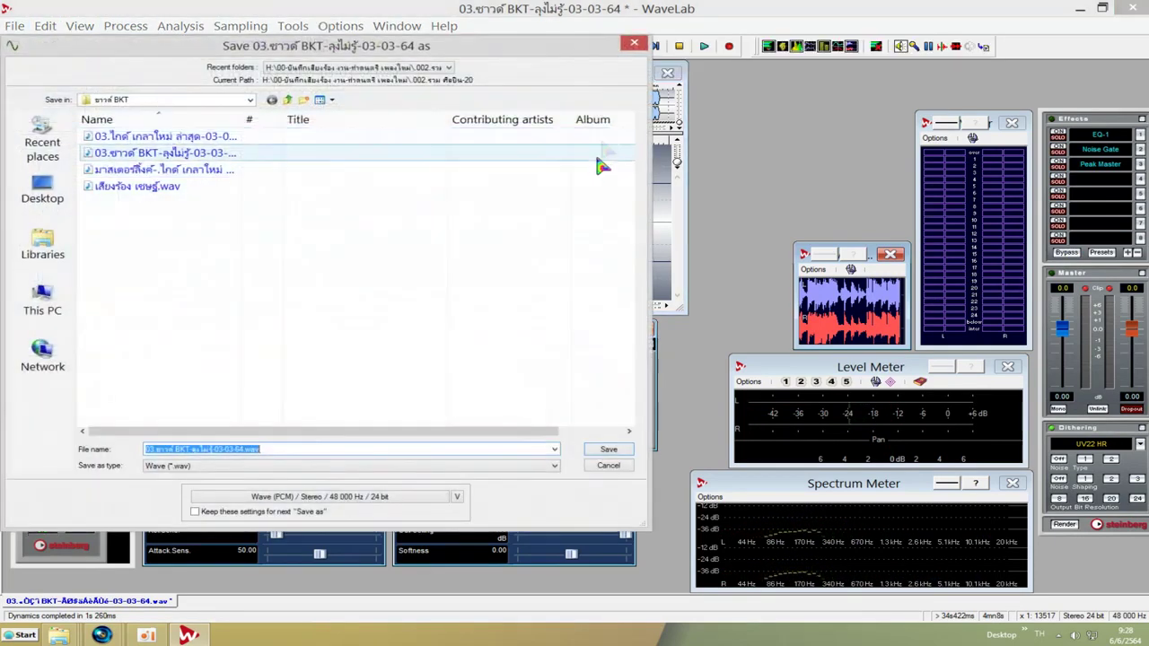
{"action": "left_click", "coordinate": [154, 172]}
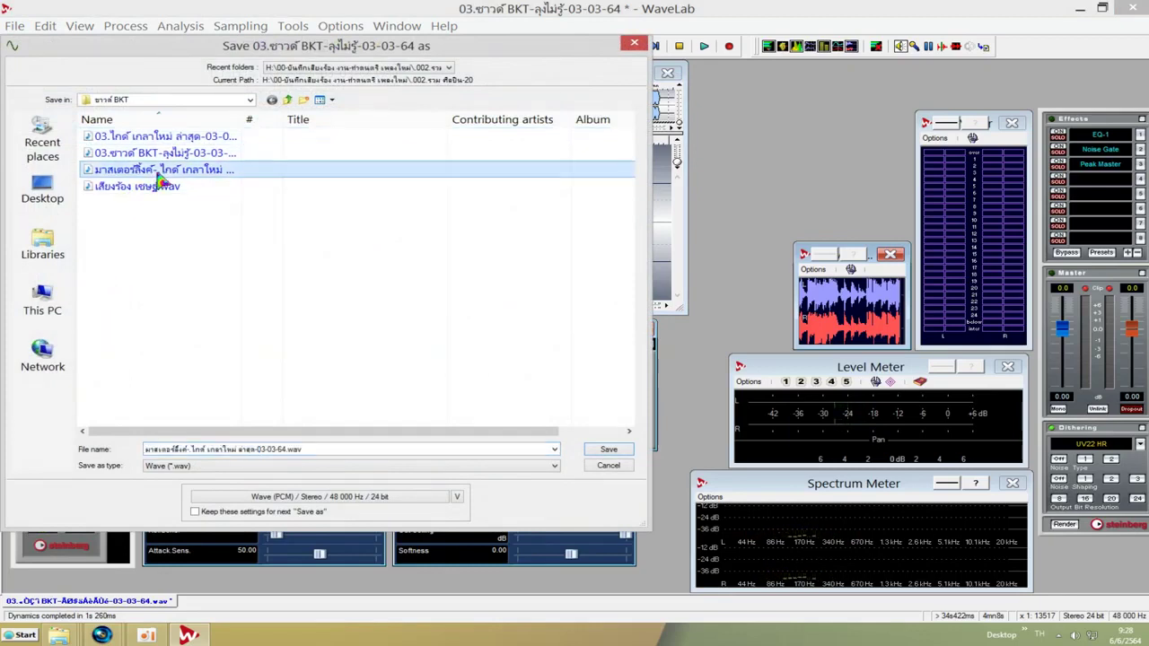
{"action": "left_click", "coordinate": [609, 451]}
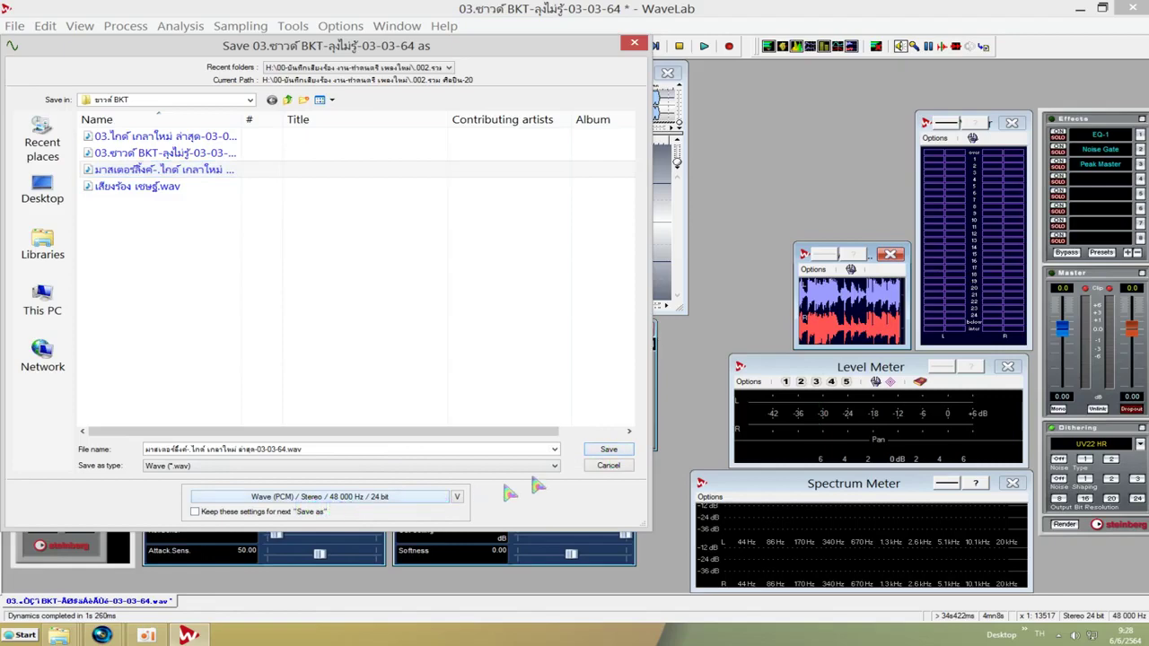
{"action": "left_click", "coordinate": [608, 451]}
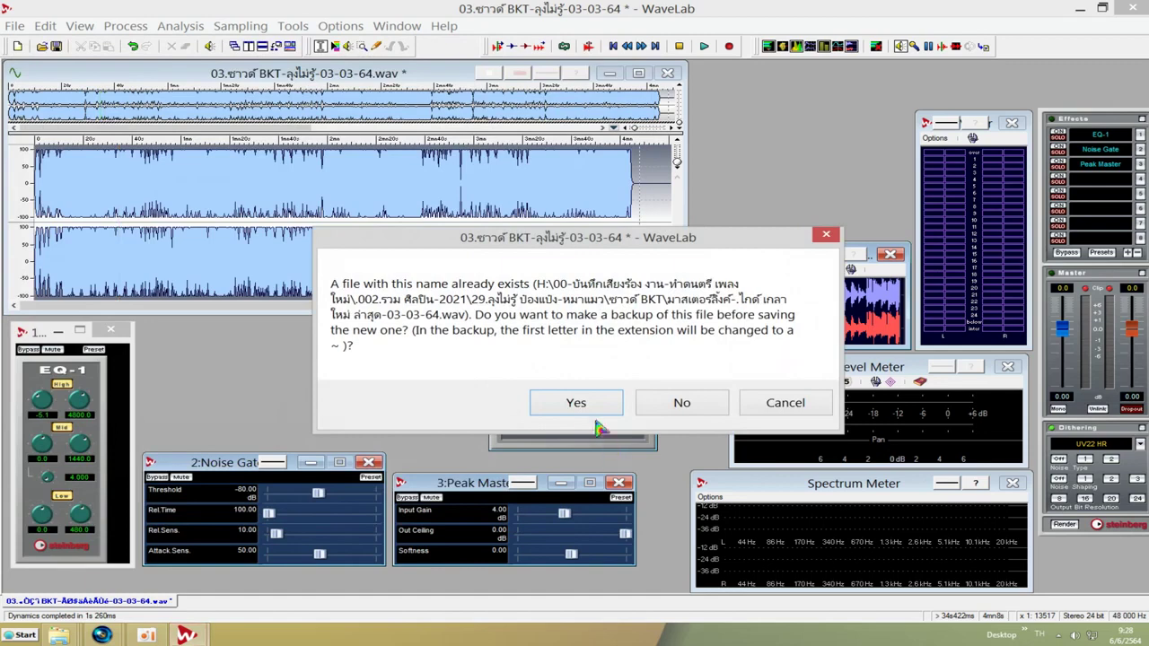
{"action": "left_click", "coordinate": [576, 404]}
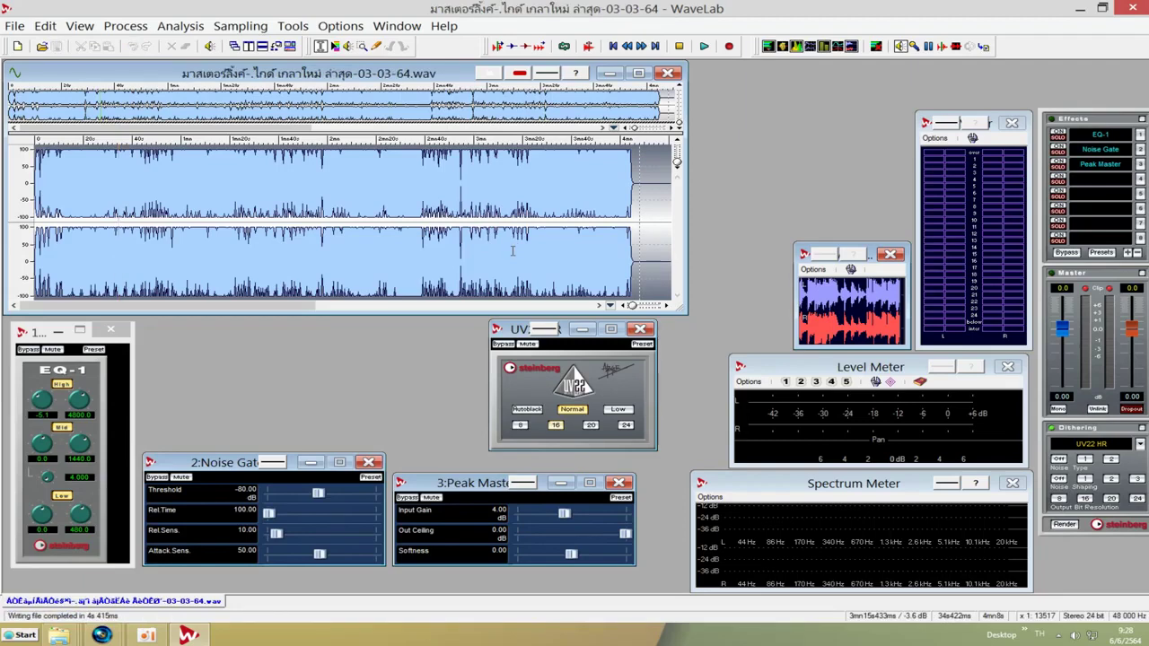
{"action": "left_click", "coordinate": [1135, 8]}
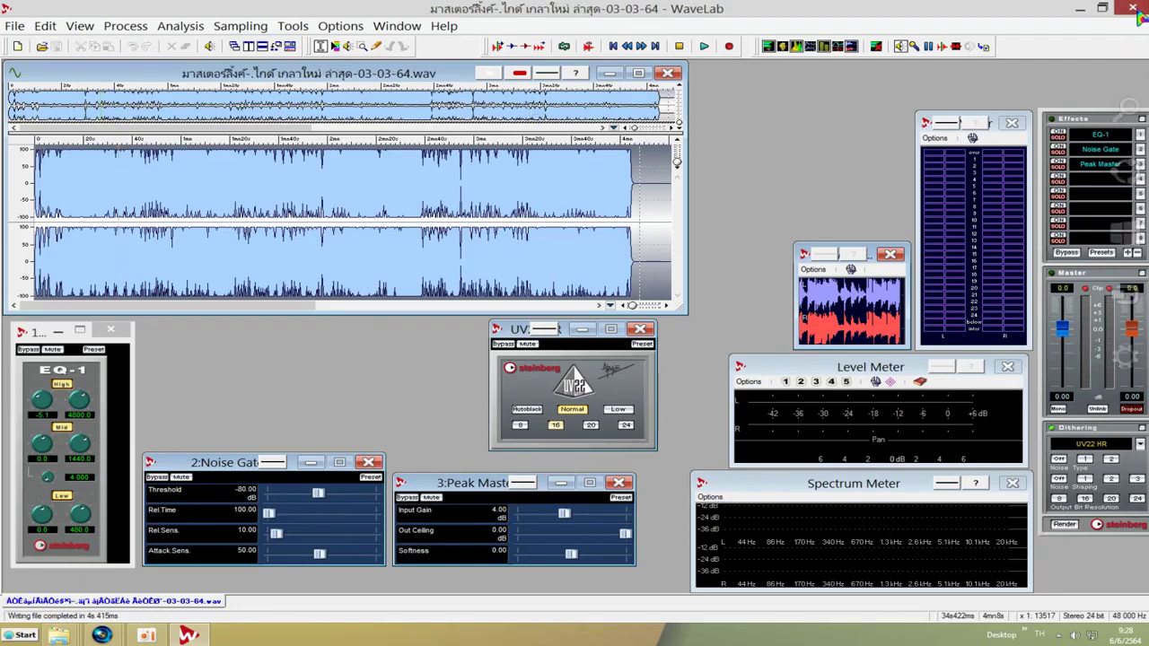